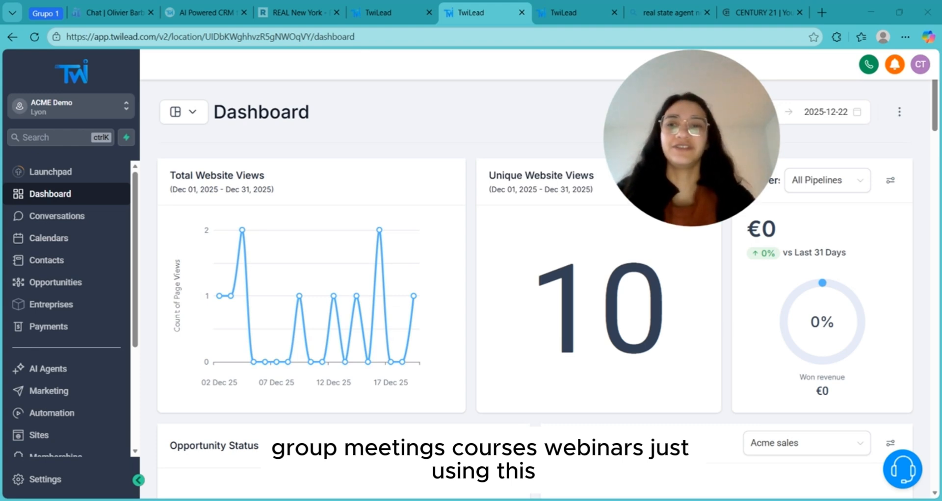
# - Open Calendar Settings to list the four existing calendars and highlight the first personal calendar's row
pyautogui.click(44, 239)
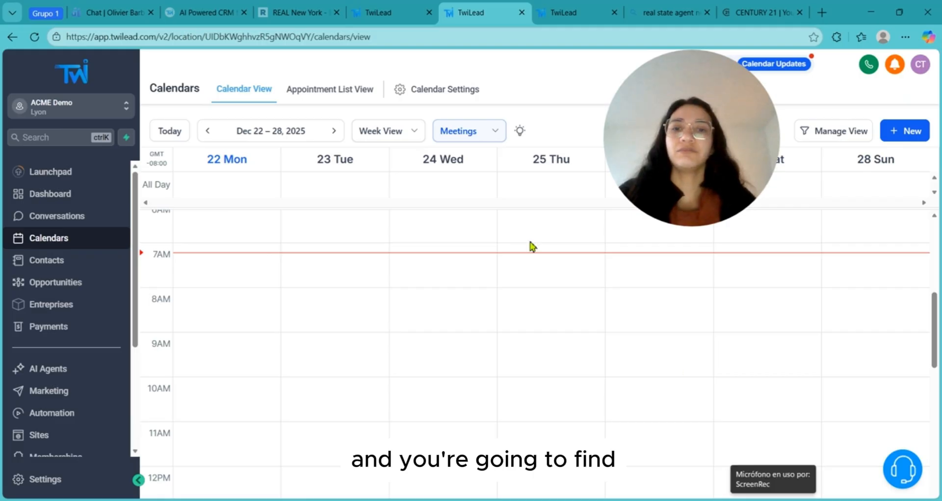
pyautogui.click(439, 94)
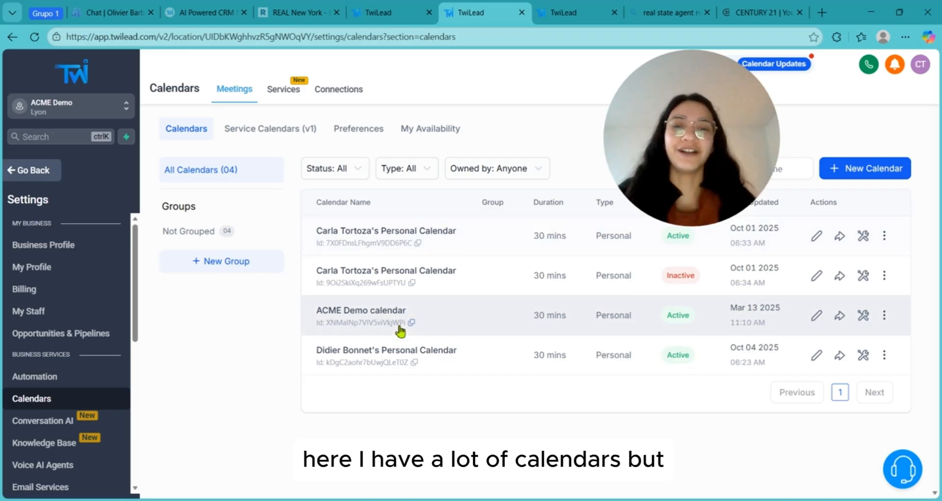
pyautogui.moveTo(312, 233); pyautogui.dragTo(876, 256)
pyautogui.click(873, 257)
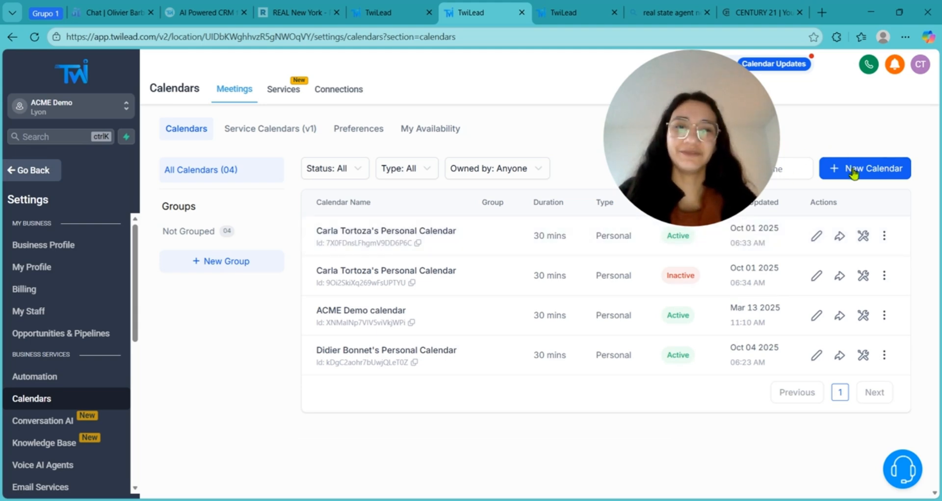
# - Start a + New Calendar to show Personal, Round Robin, Class and Collective Booking types
pyautogui.click(854, 172)
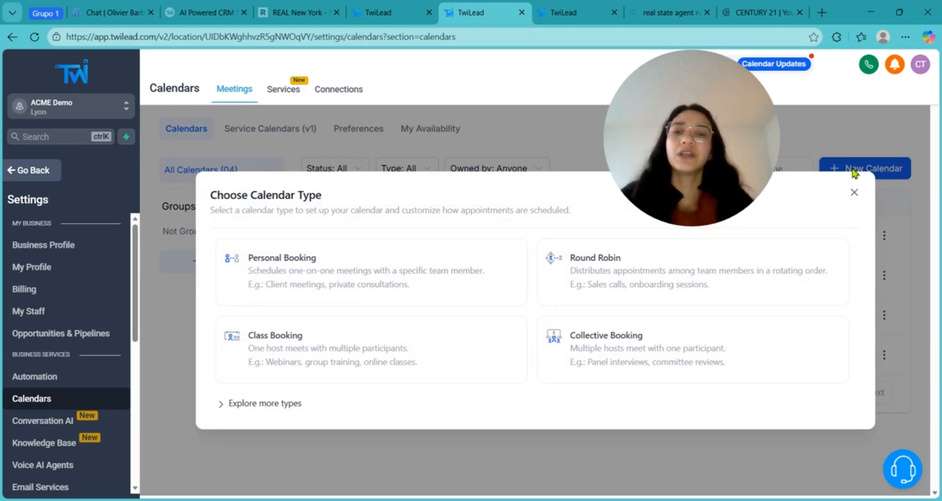
pyautogui.moveTo(711, 151); pyautogui.dragTo(798, 140)
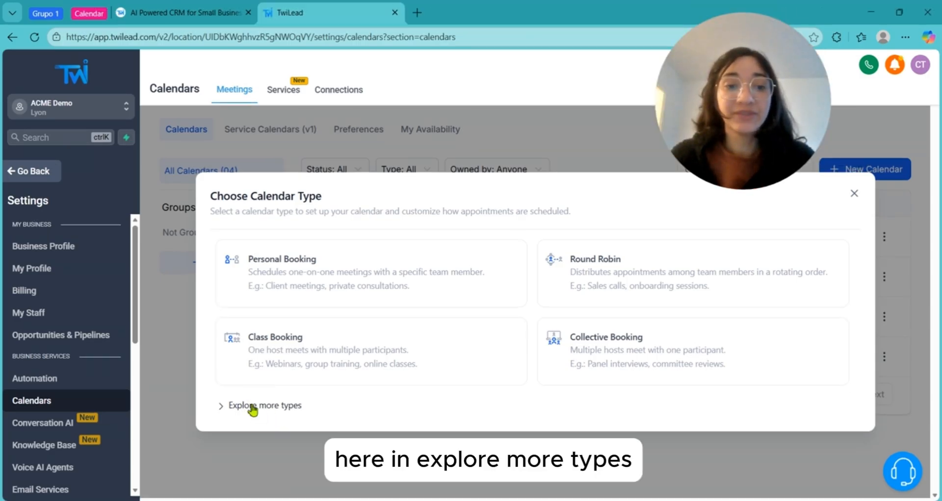
# - Expand Explore more types to view the extra calendar types, then collapse them
pyautogui.click(252, 407)
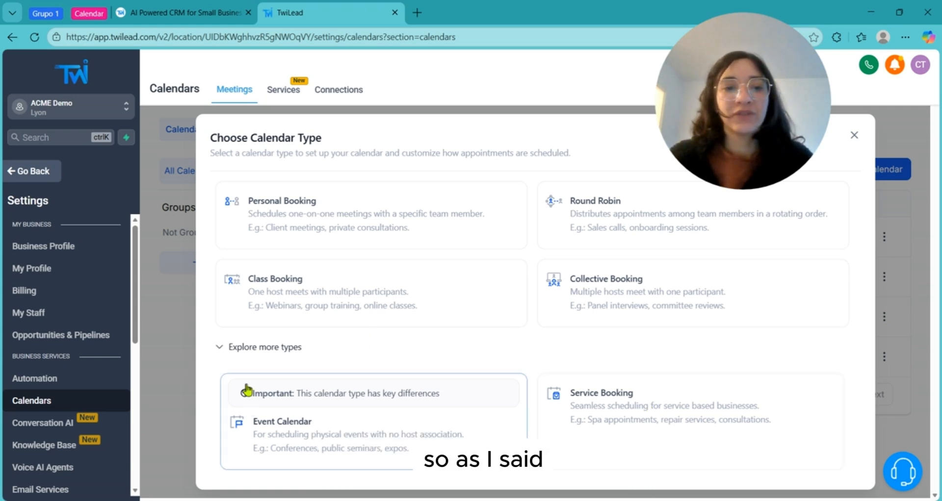
pyautogui.click(243, 349)
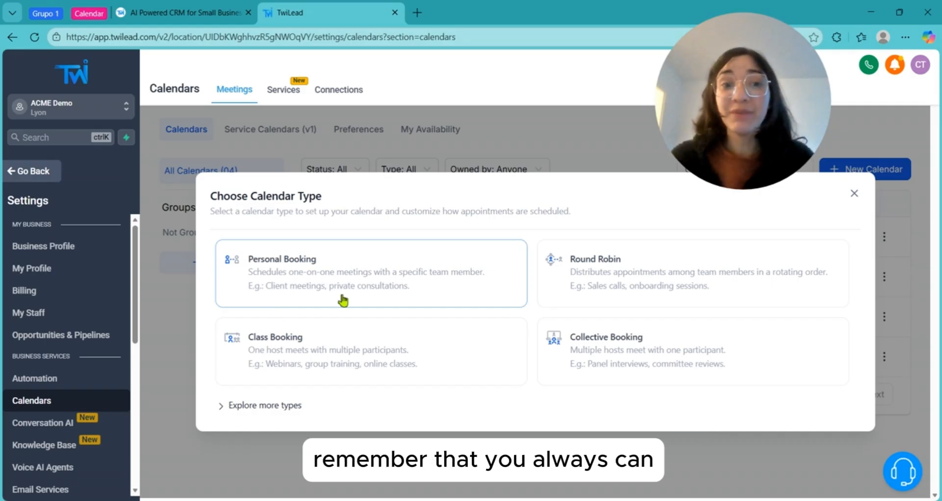
# - Open the support widget, start a question, then close the chat to return to calendar types
pyautogui.click(908, 478)
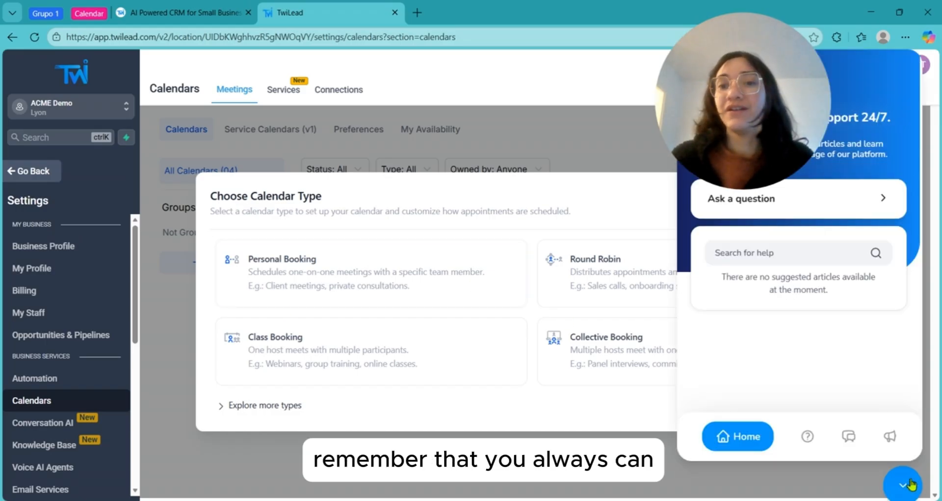
pyautogui.click(732, 217)
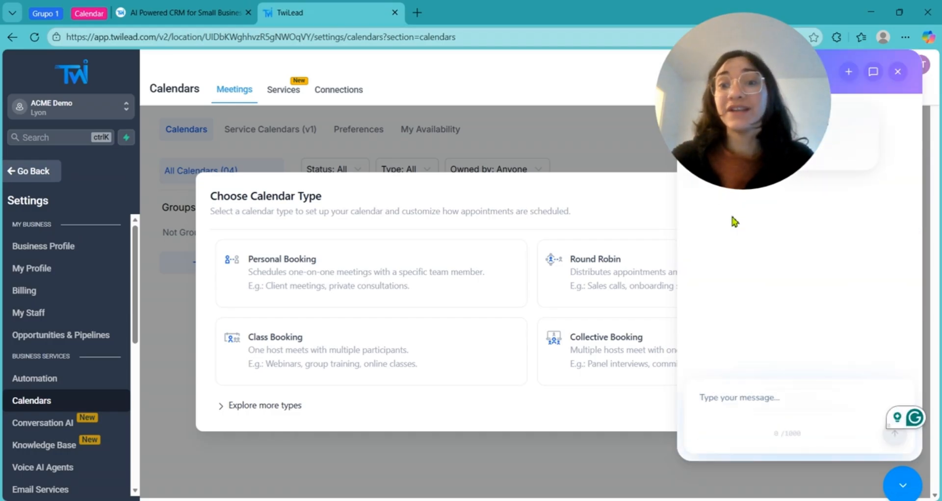
pyautogui.click(740, 403)
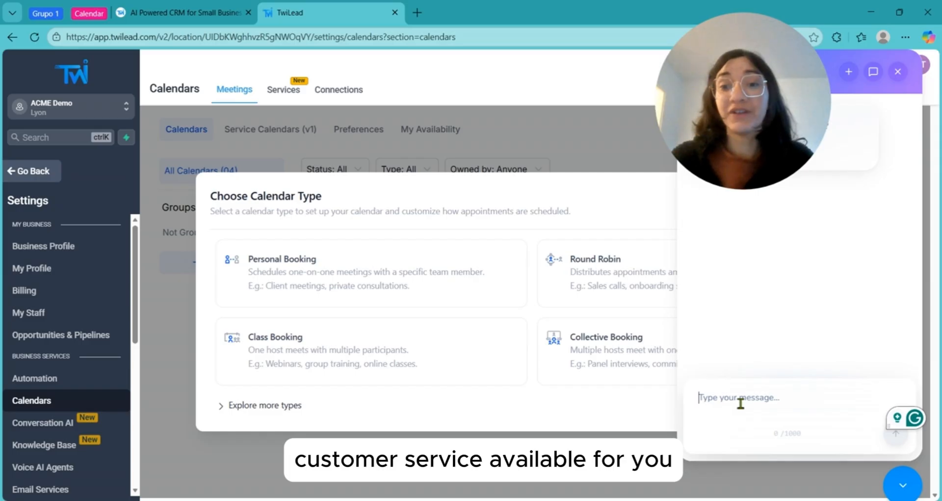
pyautogui.click(903, 485)
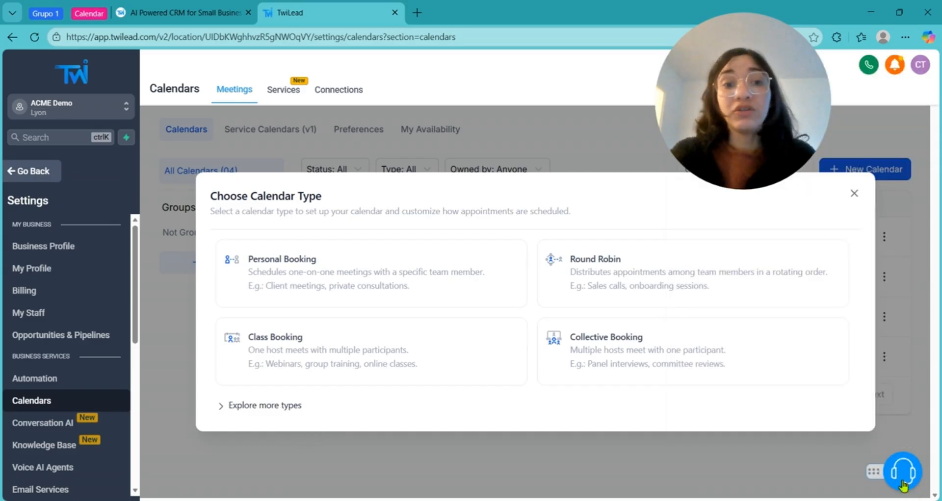
# - Choose Personal Booking and place the cursor in the new form's Calendar name field
pyautogui.click(274, 288)
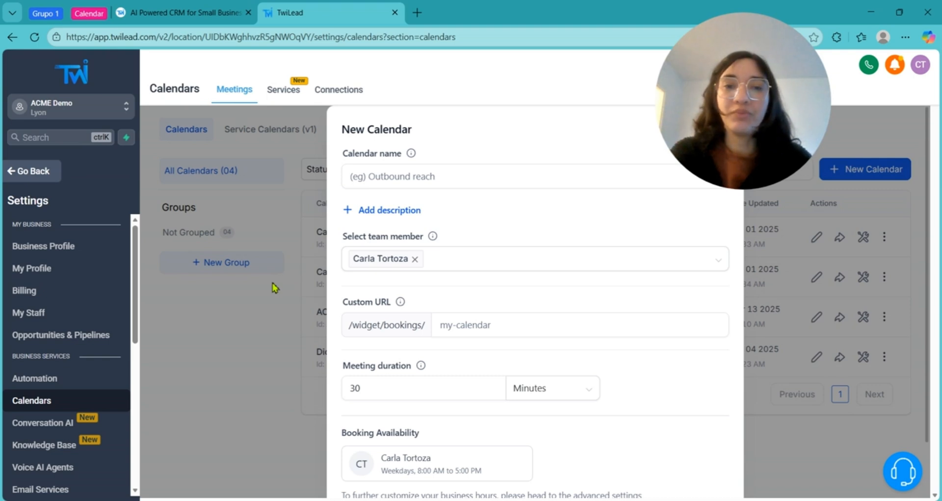
pyautogui.click(421, 172)
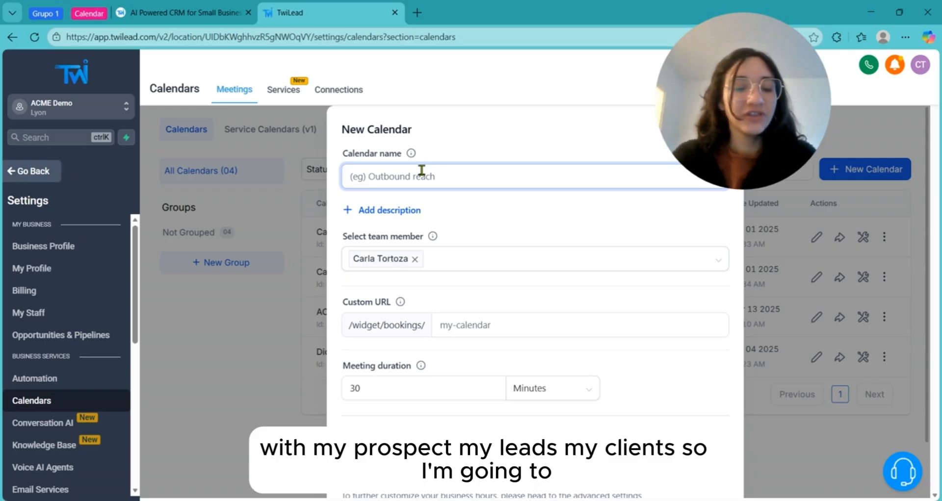
# - Name the calendar 'Realtor Calendar', fixing the typos along the way
pyautogui.write('s')
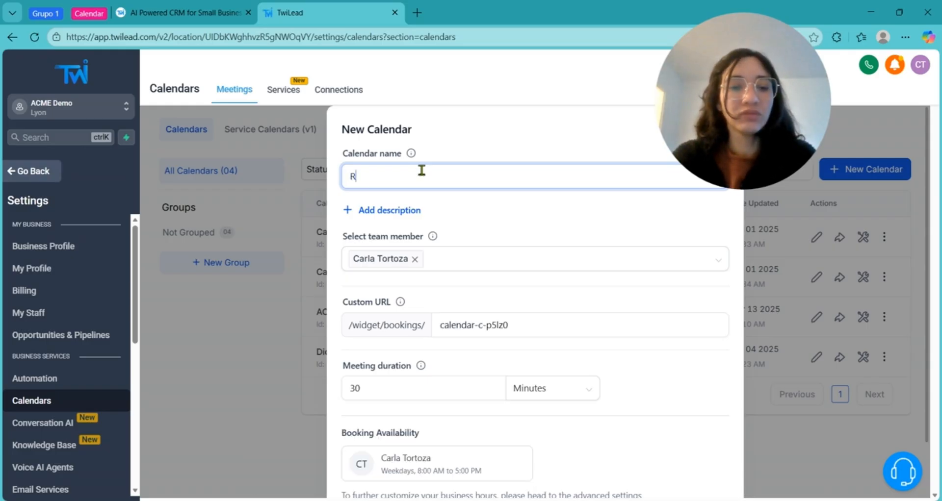
pyautogui.press('BackSpace')
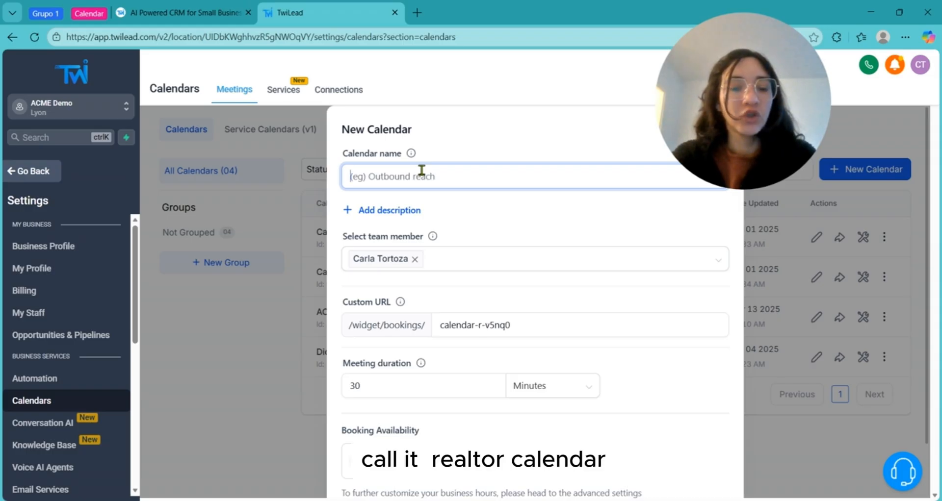
pyautogui.write('Re')
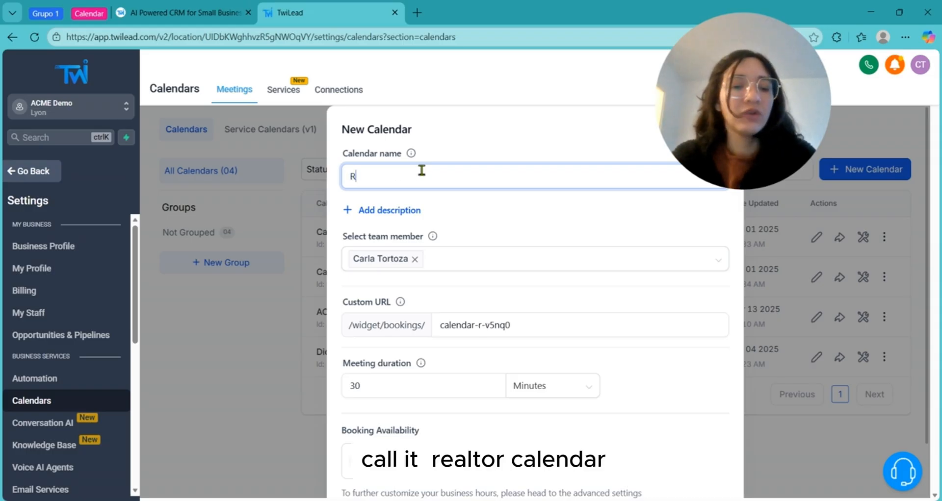
pyautogui.press('BackSpace')
pyautogui.write('e')
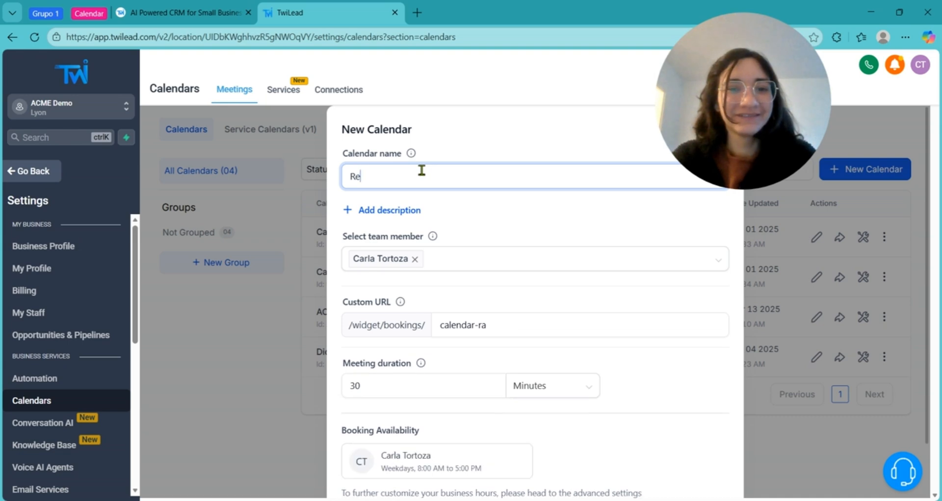
pyautogui.write('altor Calendar')
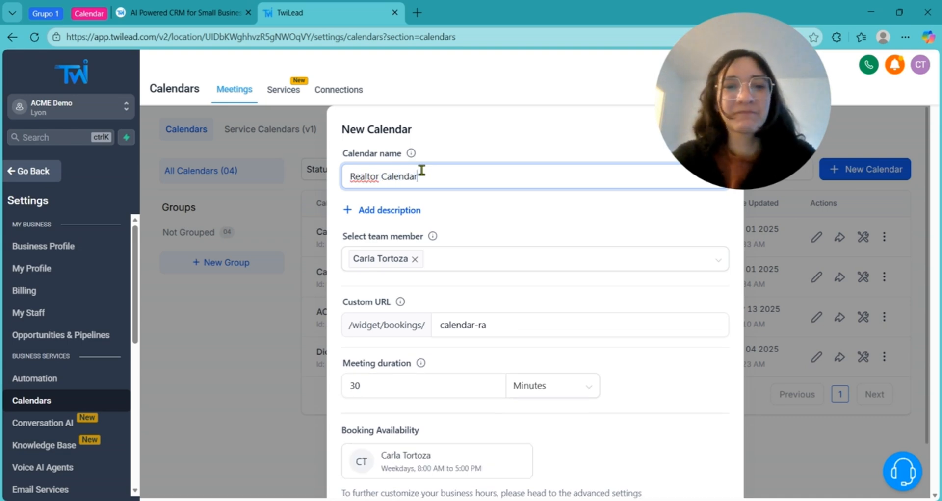
# - Open the team member list and close it, keeping the default member assigned
pyautogui.click(376, 261)
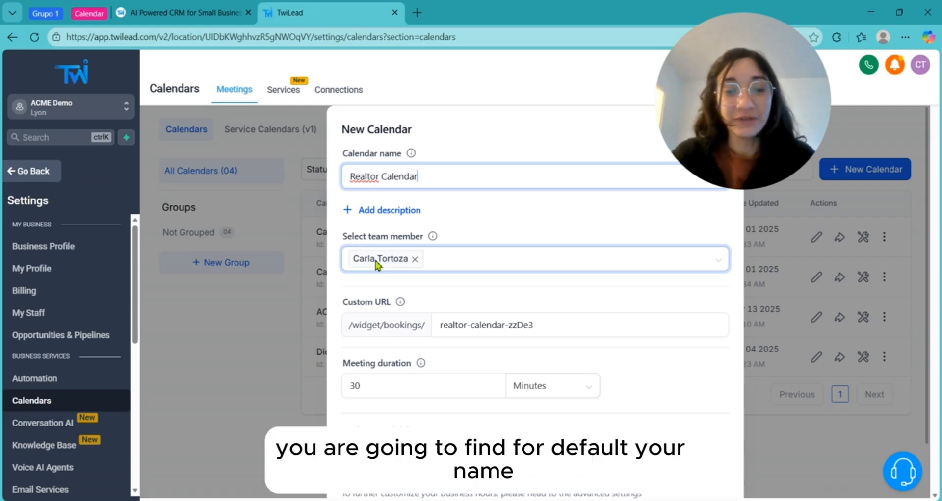
pyautogui.click(376, 261)
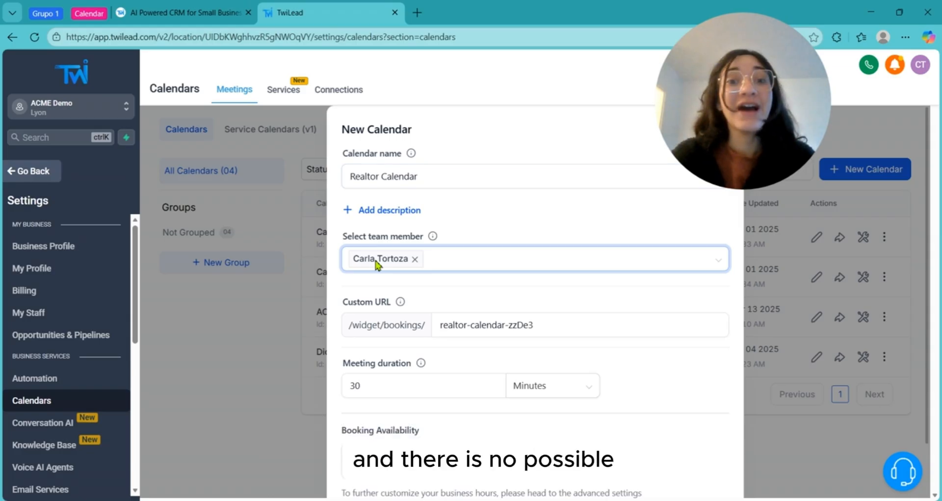
pyautogui.click(471, 261)
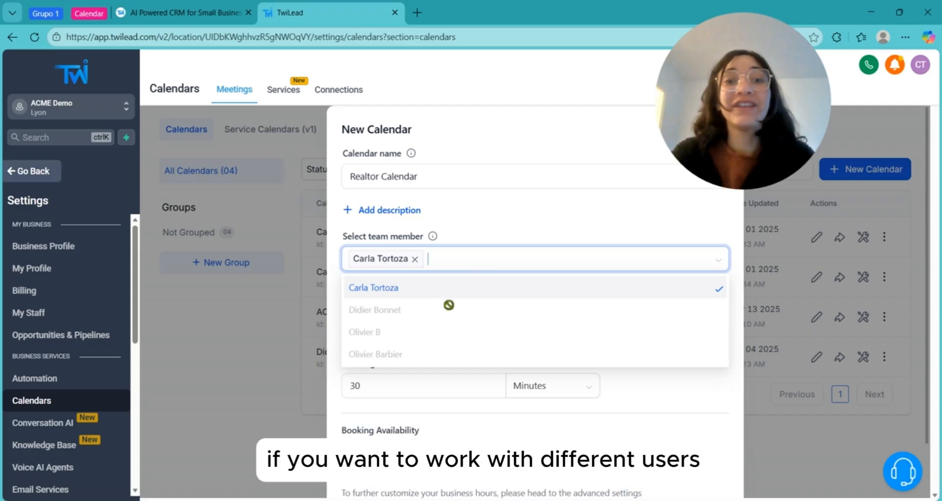
pyautogui.click(479, 221)
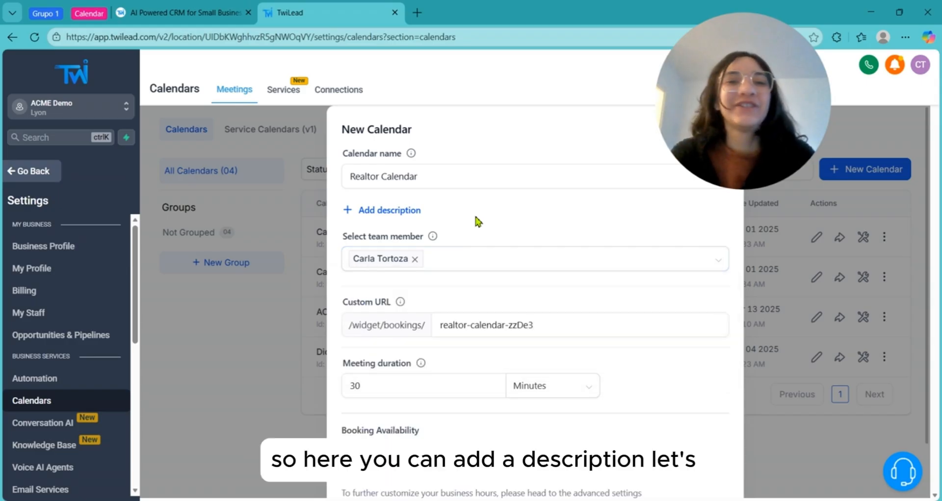
# - Add the description 'For meetings with my clients' and leave the custom URL unchanged
pyautogui.click(379, 215)
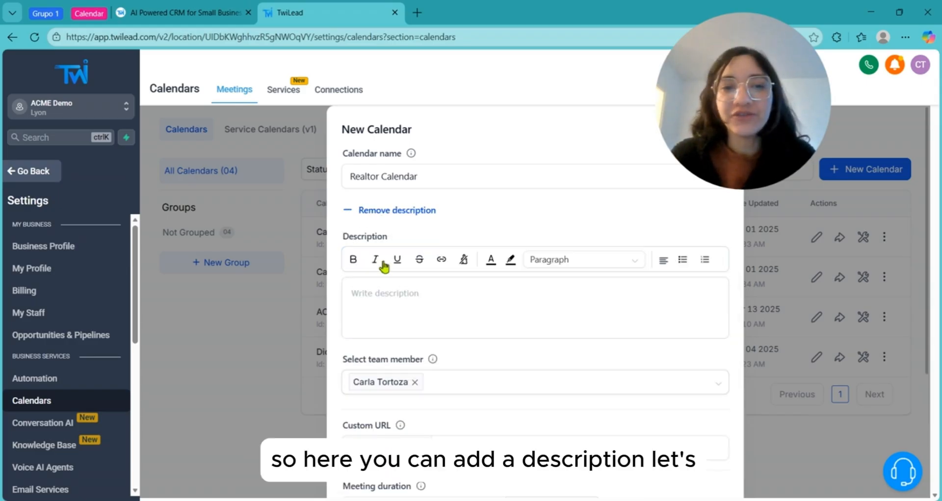
pyautogui.click(401, 300)
pyautogui.write('For ')
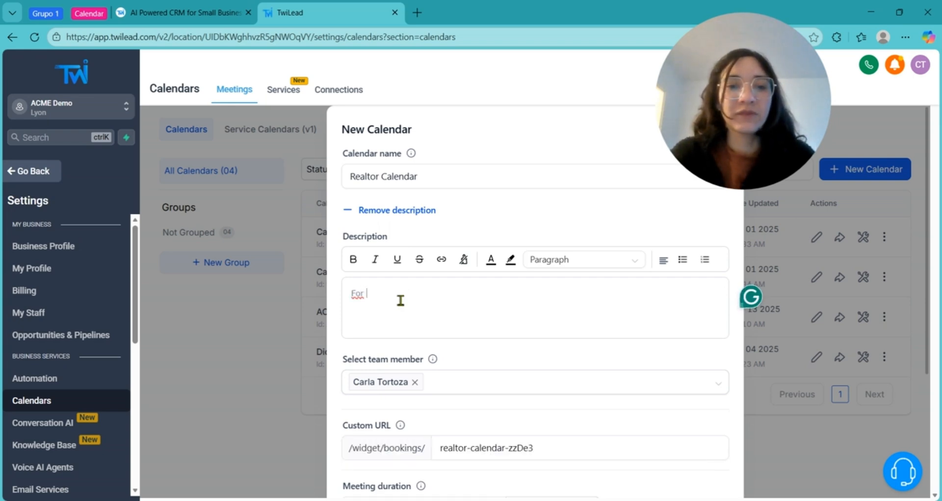
pyautogui.write('meetings with my clients')
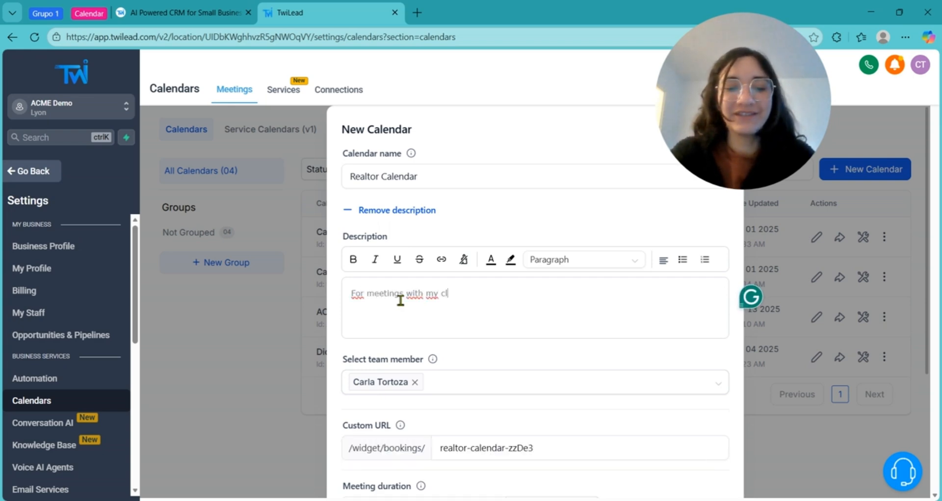
pyautogui.scroll(-4, 493, 255)
pyautogui.click(493, 256)
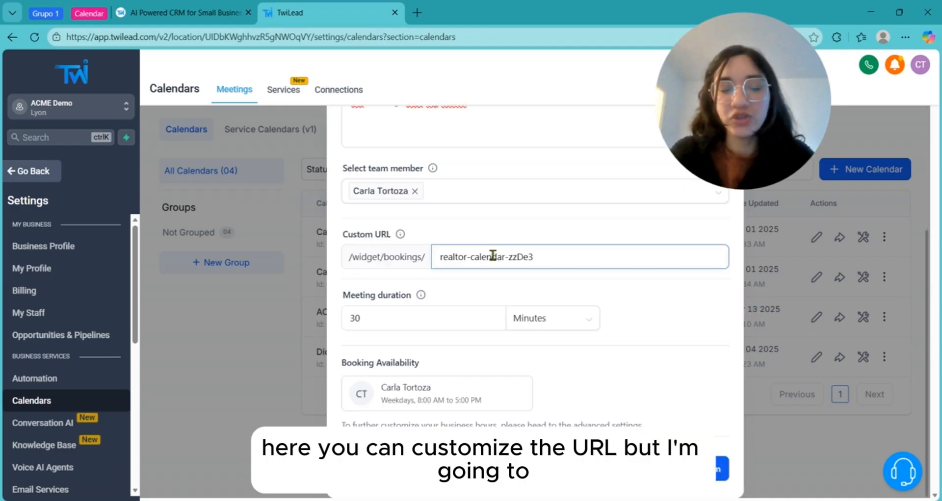
pyautogui.click(542, 258)
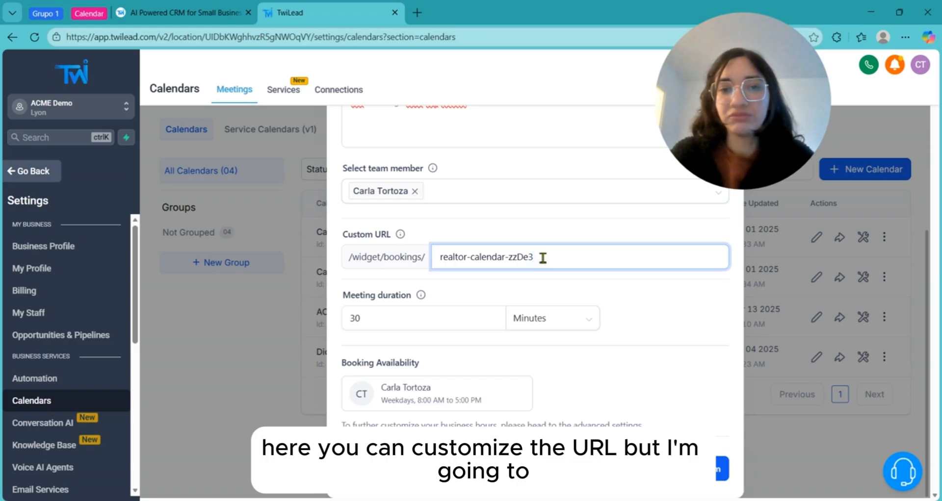
pyautogui.click(533, 295)
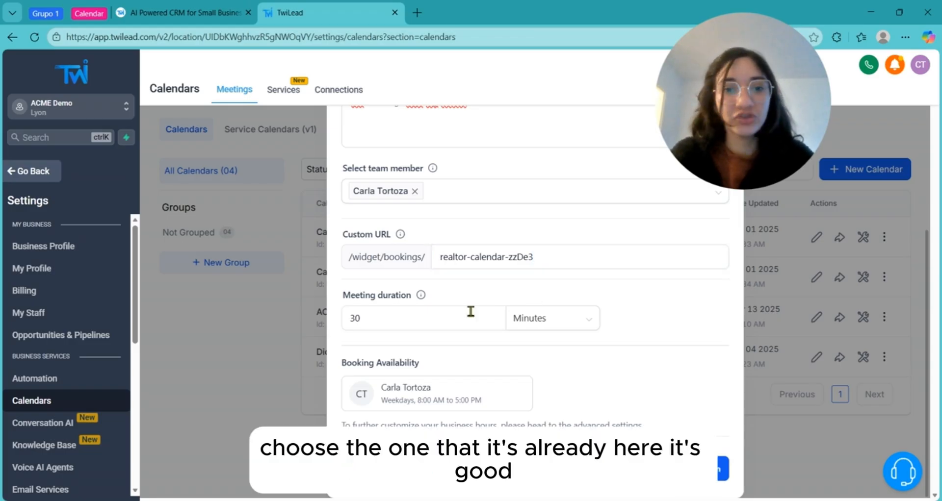
# - Change the meeting duration to 45 minutes
pyautogui.click(436, 323)
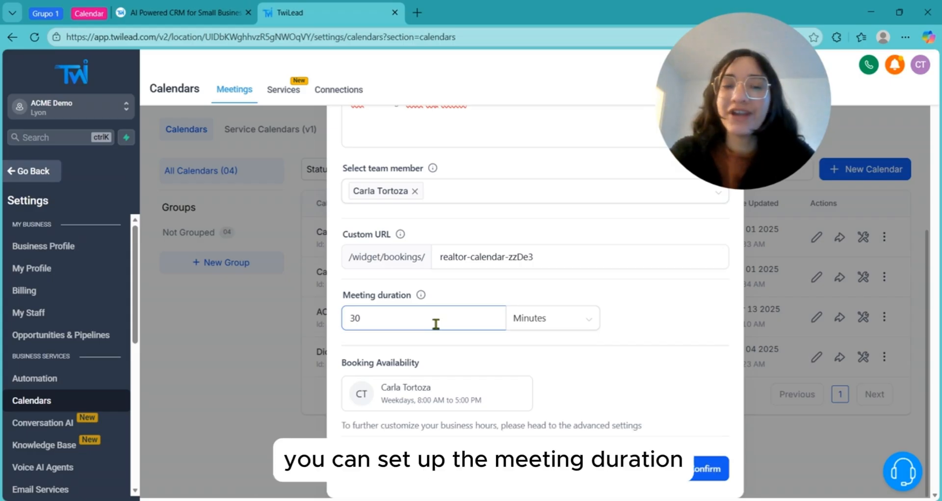
pyautogui.click(544, 325)
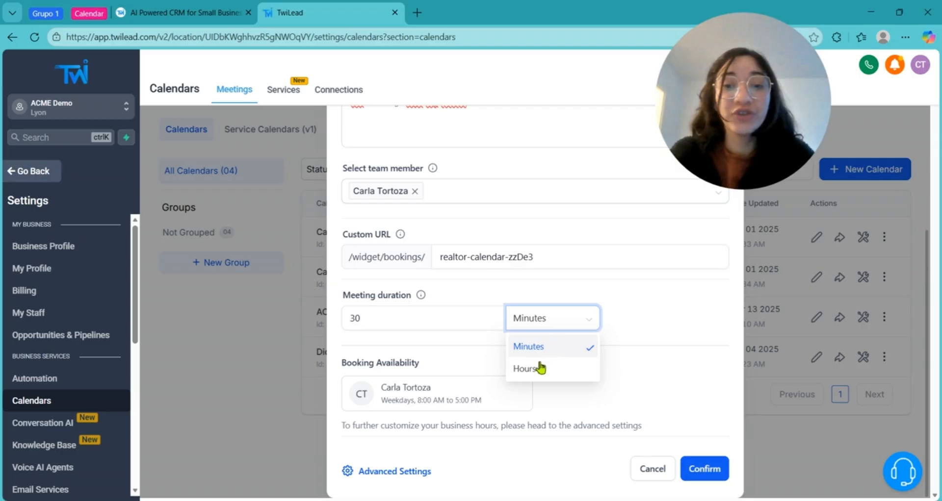
pyautogui.doubleClick(407, 318)
pyautogui.write('45')
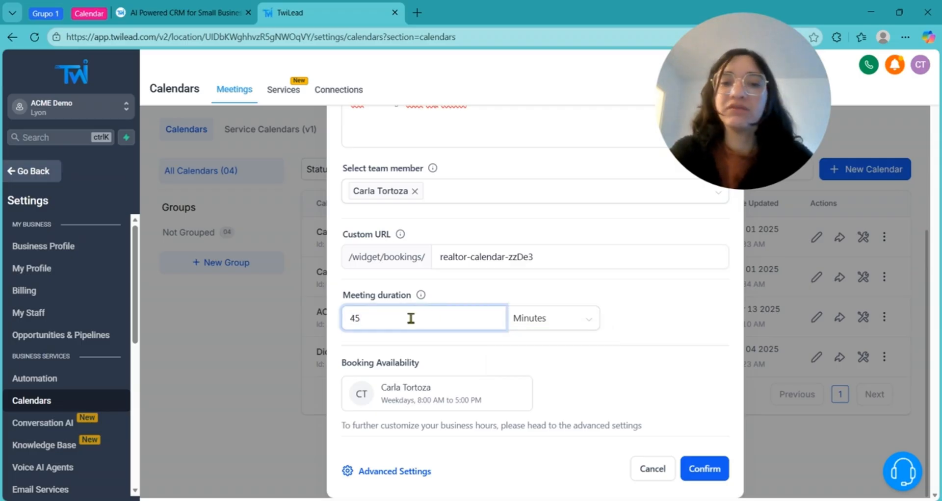
pyautogui.click(470, 296)
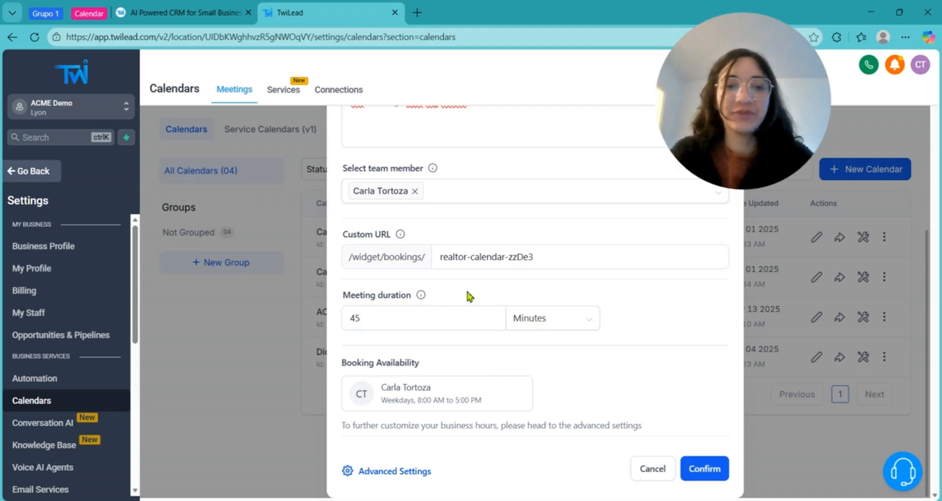
# - Review the Booking Availability card and confirm to save the Realtor Calendar
pyautogui.doubleClick(428, 388)
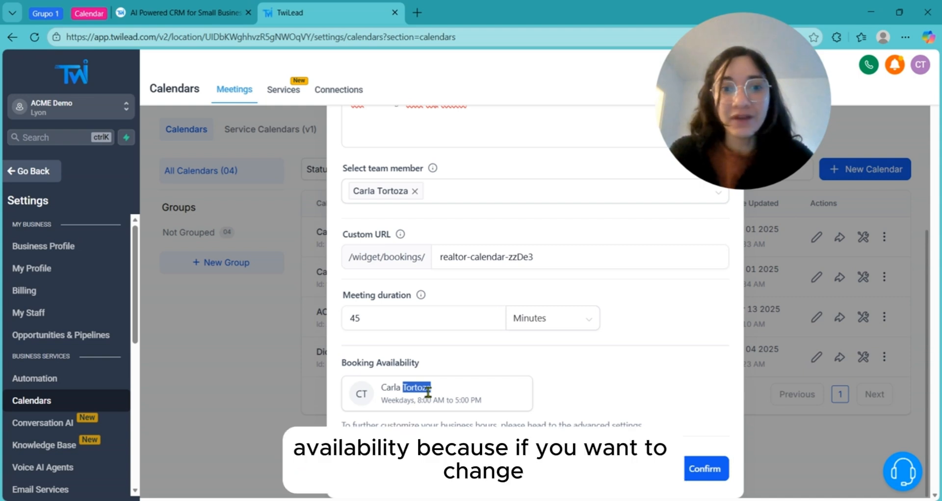
pyautogui.click(427, 392)
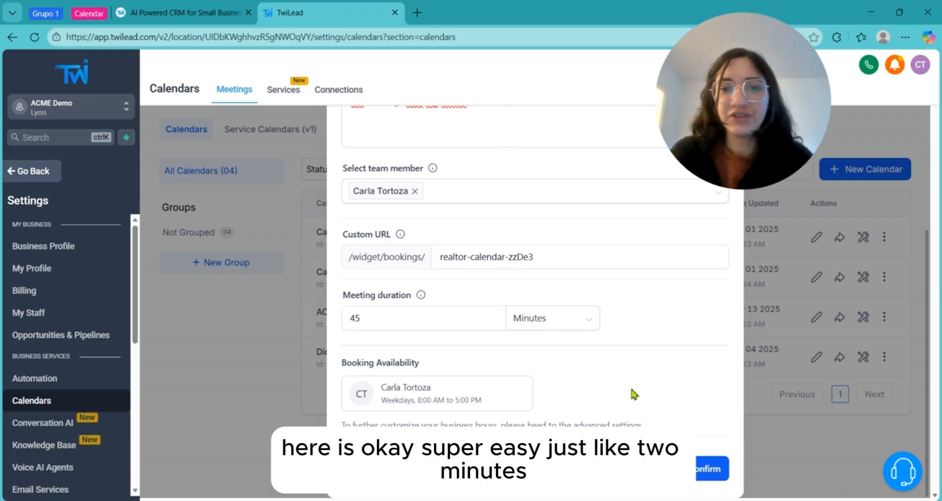
pyautogui.click(711, 472)
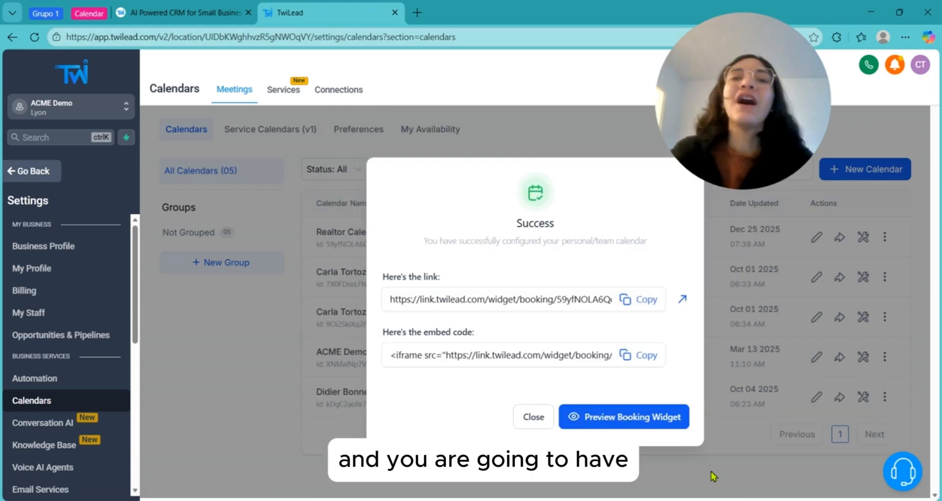
pyautogui.click(643, 306)
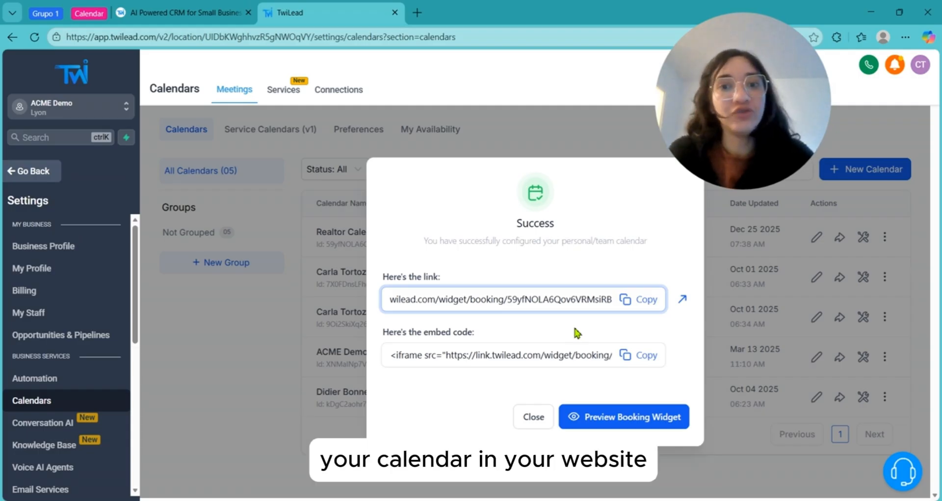
pyautogui.click(391, 335)
pyautogui.moveTo(391, 335); pyautogui.dragTo(497, 342)
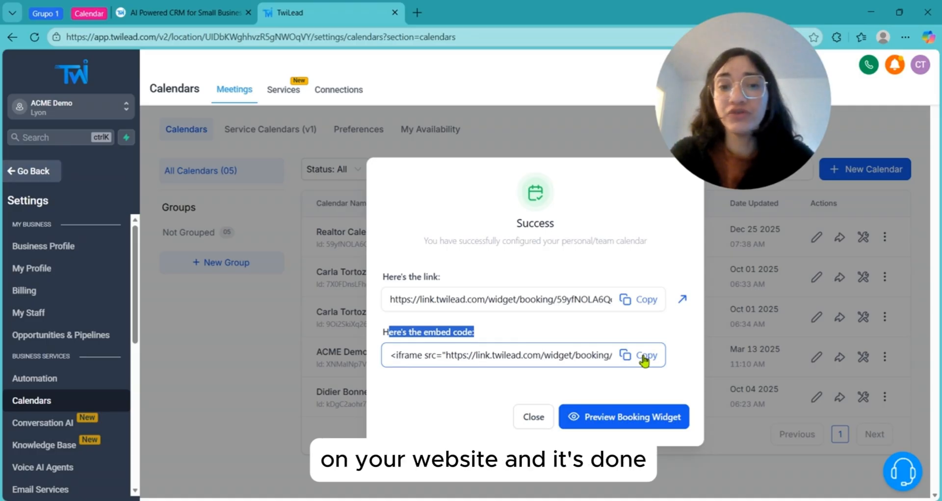
pyautogui.click(607, 333)
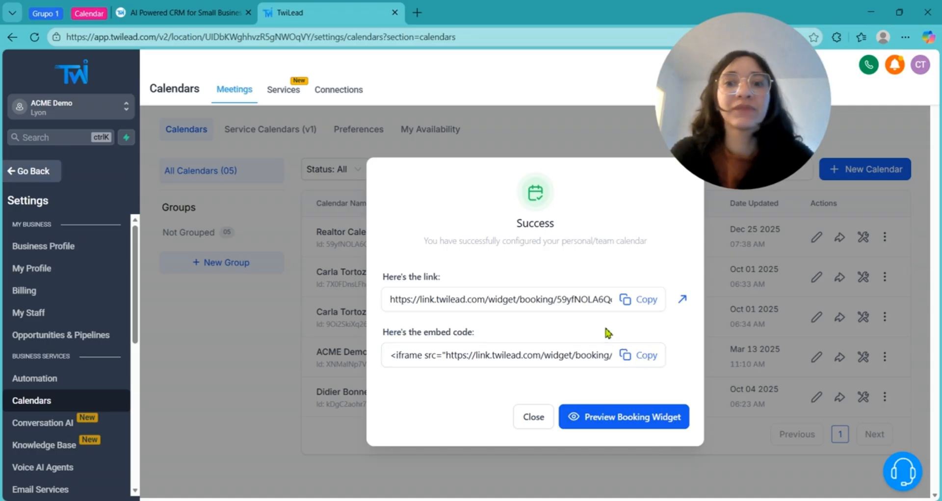
pyautogui.click(648, 300)
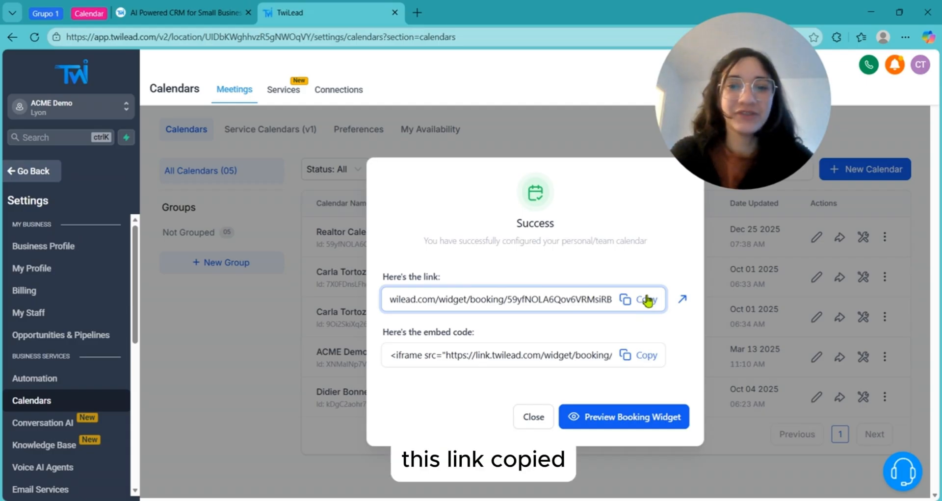
# - Preview the booking widget, move to December, and choose the 09:00 PM slot on Dec 30, 2025
pyautogui.click(593, 429)
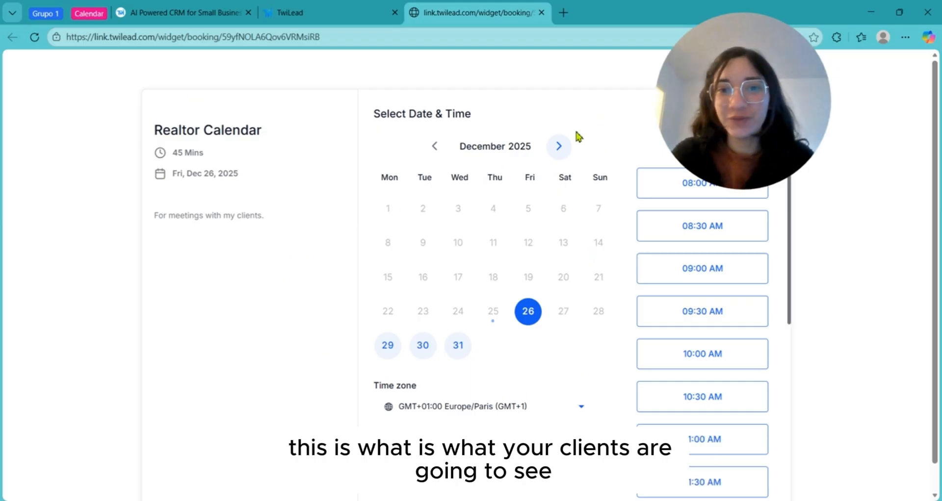
pyautogui.click(562, 147)
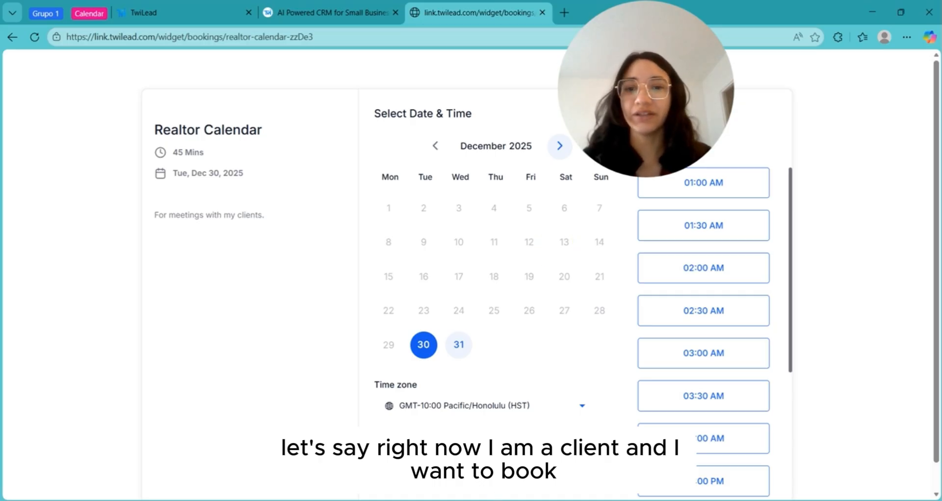
pyautogui.scroll(-5, 719, 360)
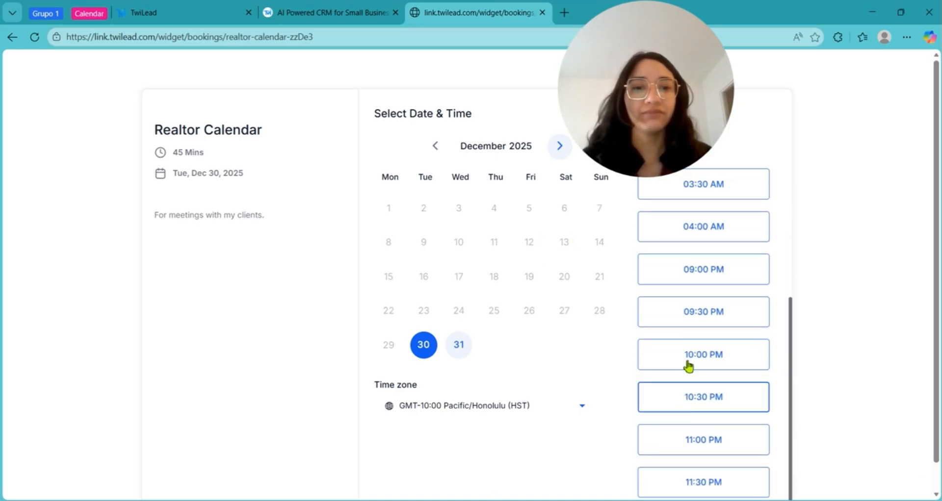
pyautogui.click(706, 280)
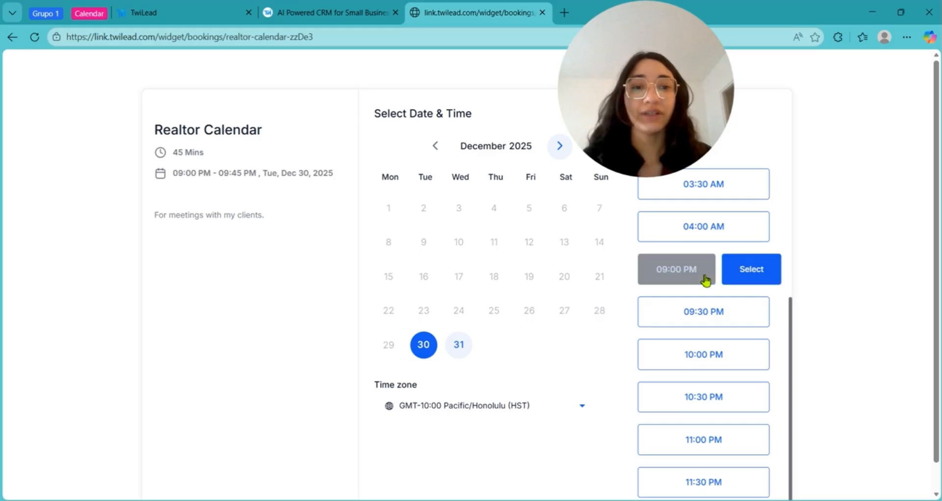
# - Select the slot, autofill the client's name and email, and retype the client's phone number
pyautogui.click(754, 279)
pyautogui.click(439, 160)
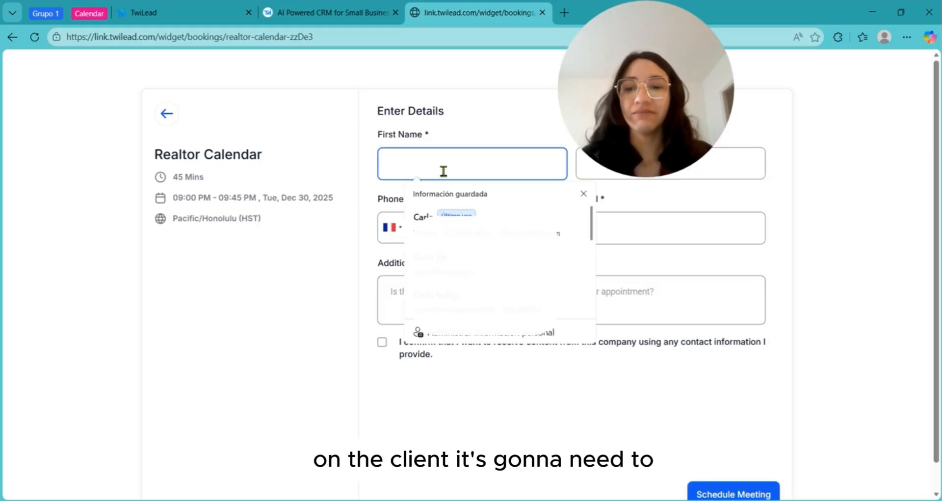
pyautogui.click(441, 231)
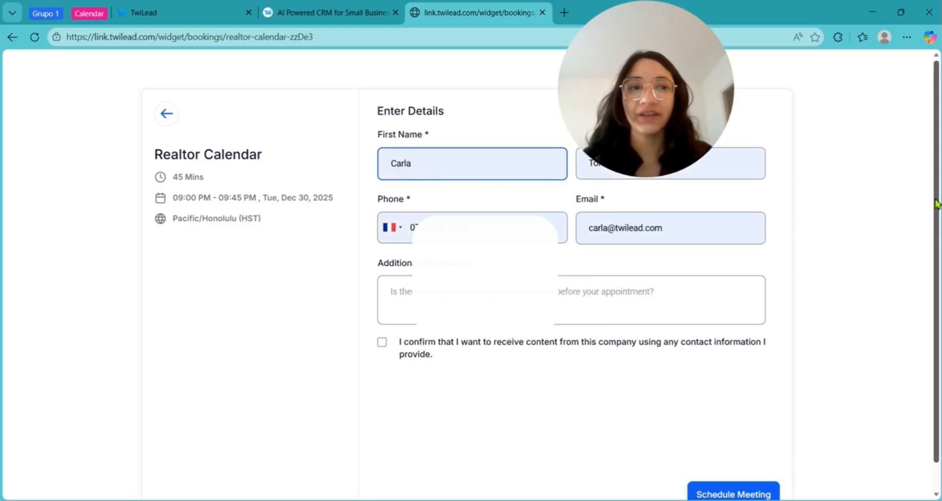
pyautogui.click(474, 227)
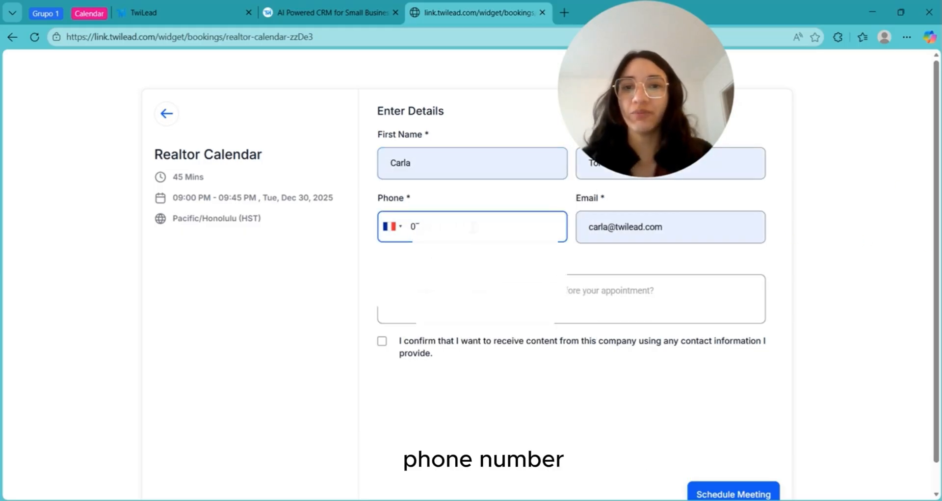
pyautogui.press('BackSpace')
pyautogui.press('BackSpace')
pyautogui.press('BackSpace')
pyautogui.press('BackSpace')
pyautogui.press('BackSpace')
pyautogui.press('BackSpace')
pyautogui.press('BackSpace')
pyautogui.press('BackSpace')
pyautogui.press('BackSpace')
pyautogui.press('BackSpace')
pyautogui.press('BackSpace')
pyautogui.press('BackSpace')
pyautogui.press('BackSpace')
pyautogui.press('BackSpace')
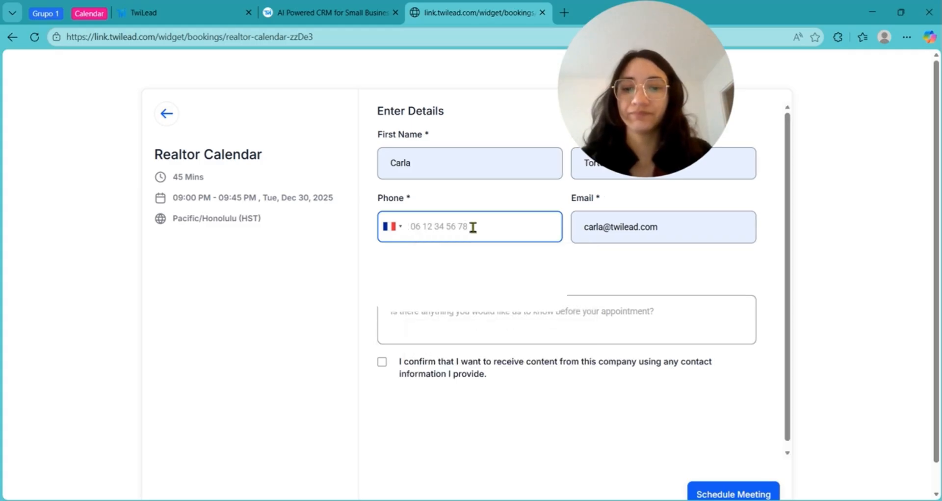
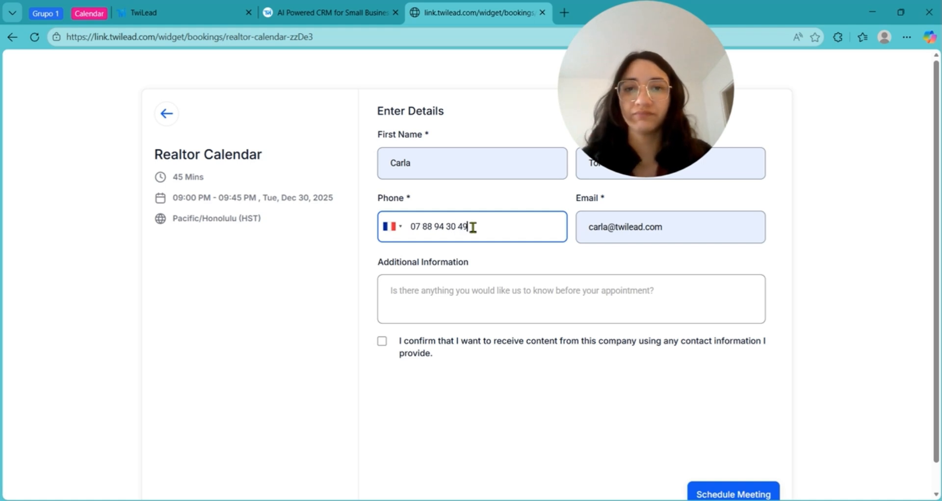
# - Add the note 'I want to buy a house.', tick consent, and schedule the meeting
pyautogui.click(559, 303)
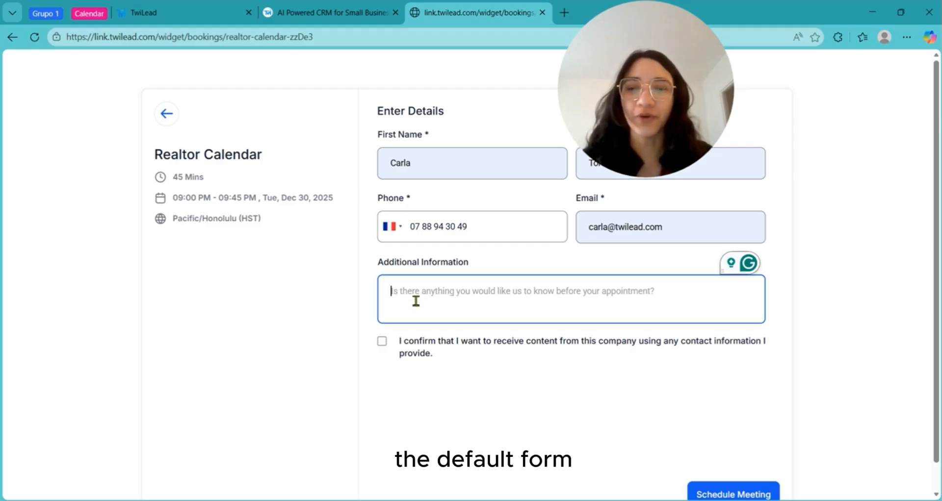
pyautogui.click(382, 341)
pyautogui.click(725, 306)
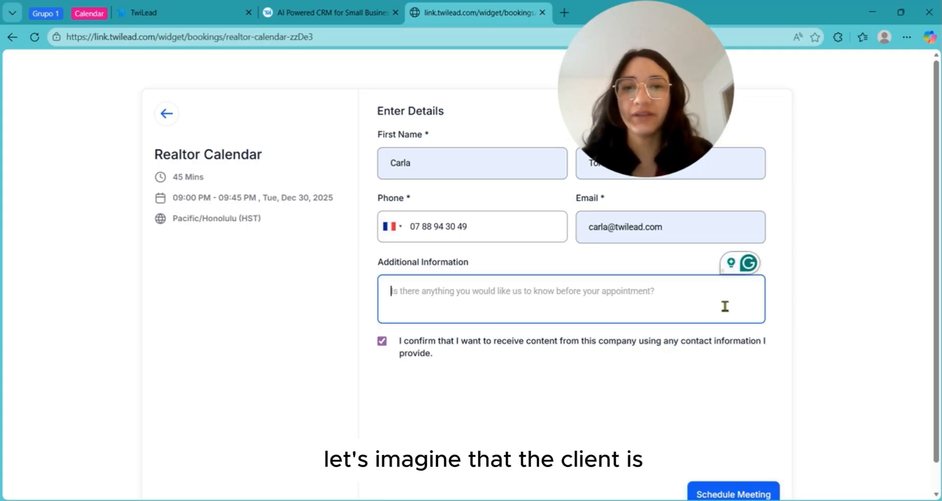
pyautogui.write('I want to ')
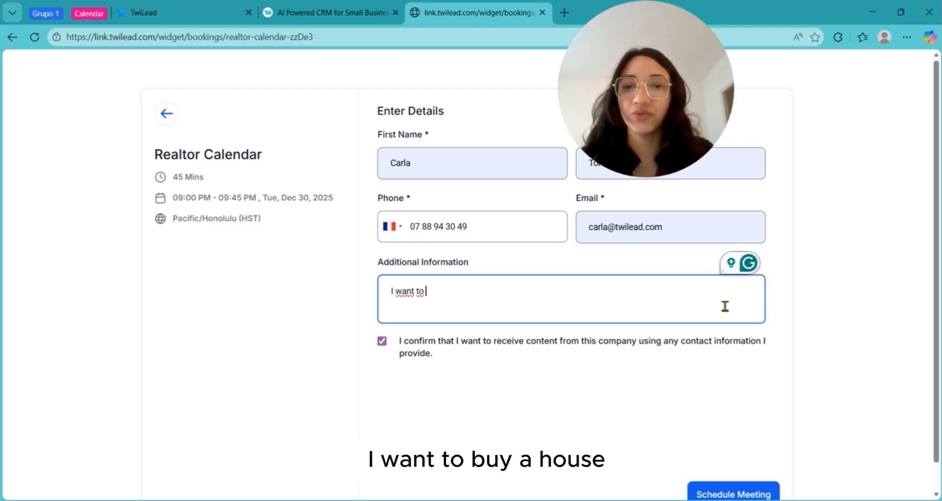
pyautogui.write('buy a hous')
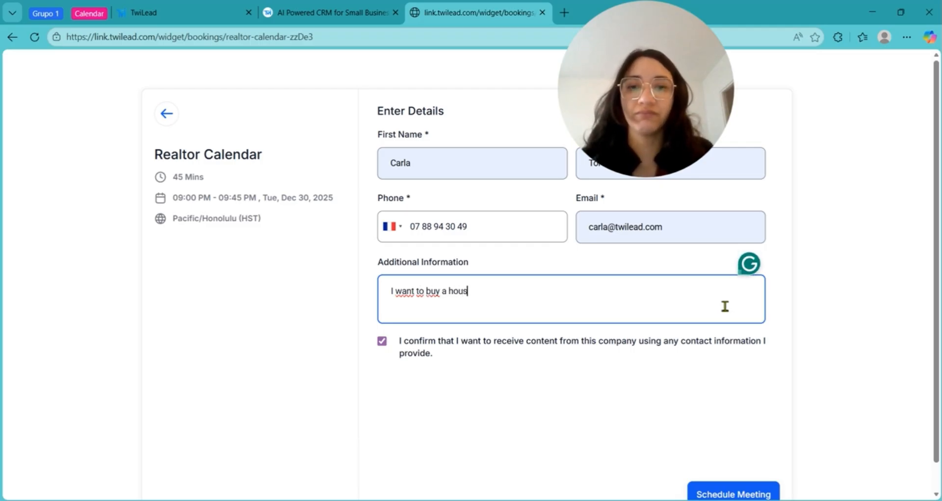
pyautogui.write('e.')
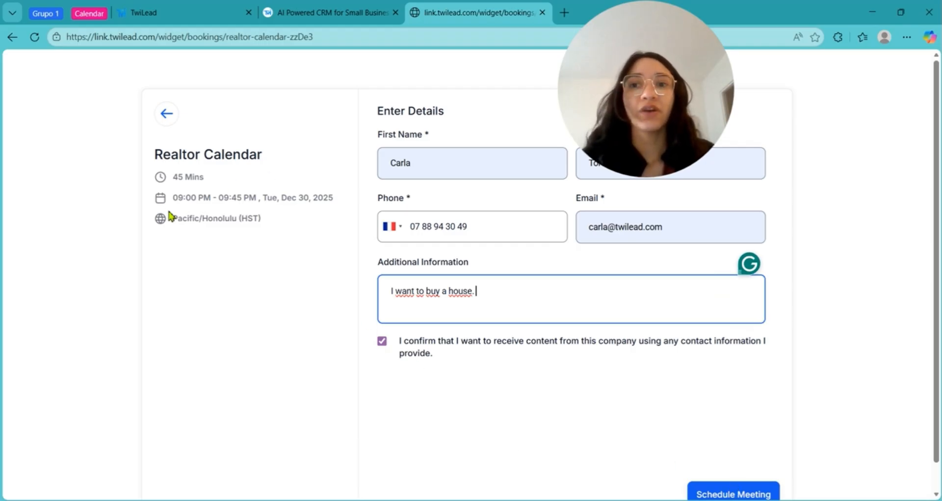
pyautogui.moveTo(169, 198); pyautogui.dragTo(164, 225)
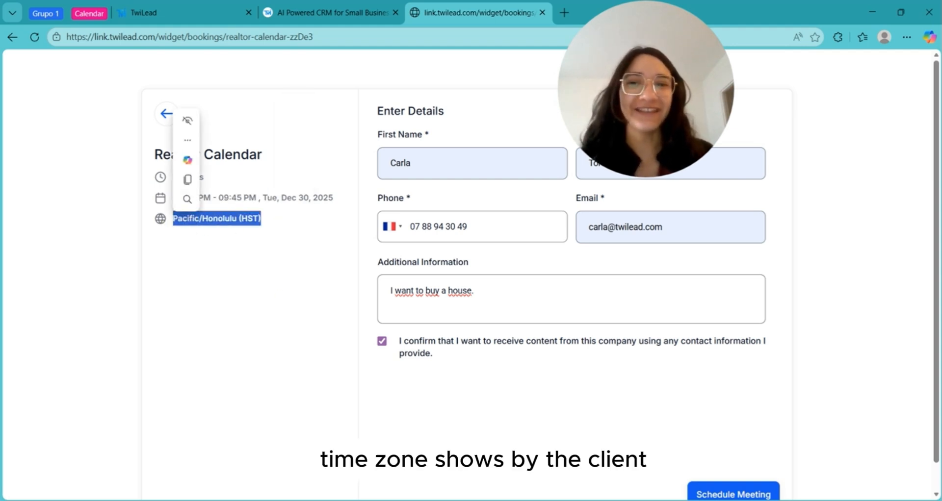
pyautogui.click(724, 494)
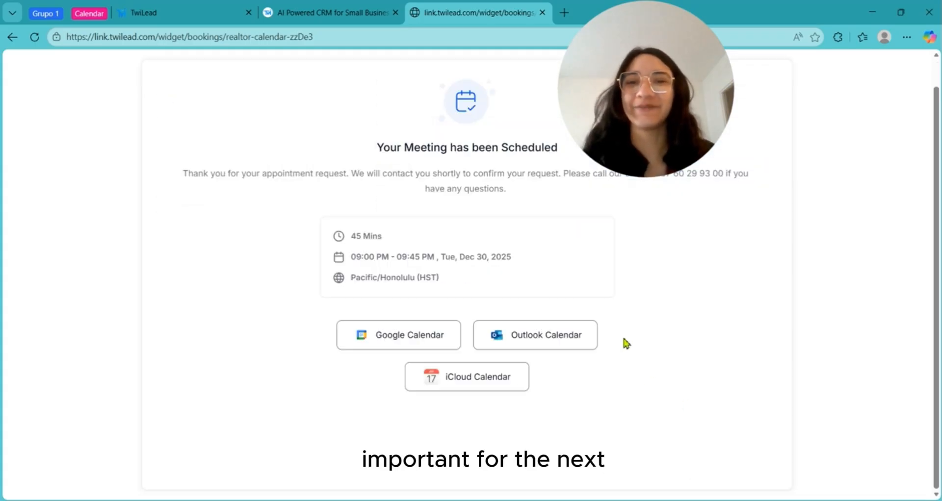
# - Go back from settings to the Meetings week view for Dec 29, 2025 – Jan 4
pyautogui.scroll(1, 543, 295)
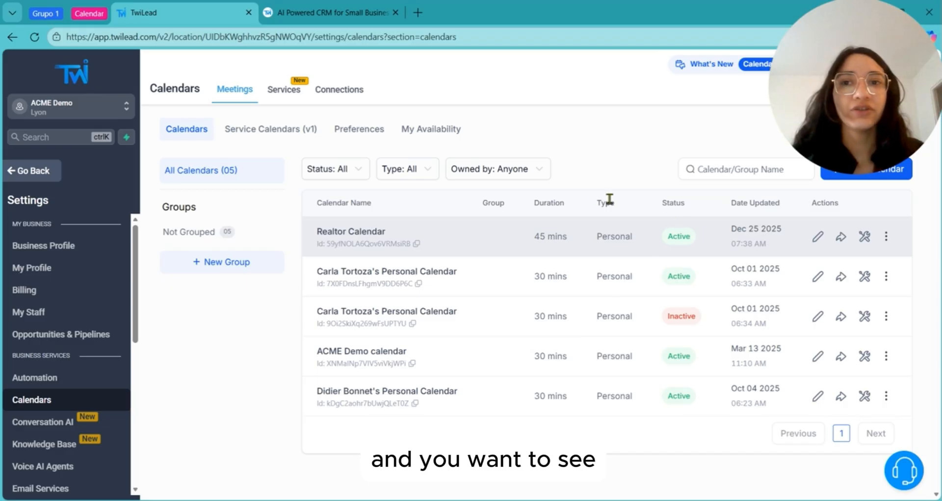
pyautogui.click(41, 180)
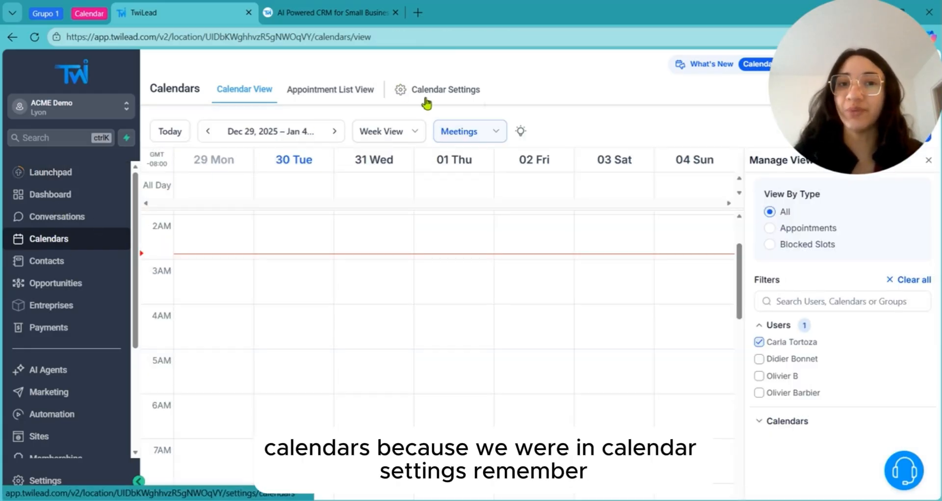
pyautogui.moveTo(740, 273); pyautogui.dragTo(740, 228)
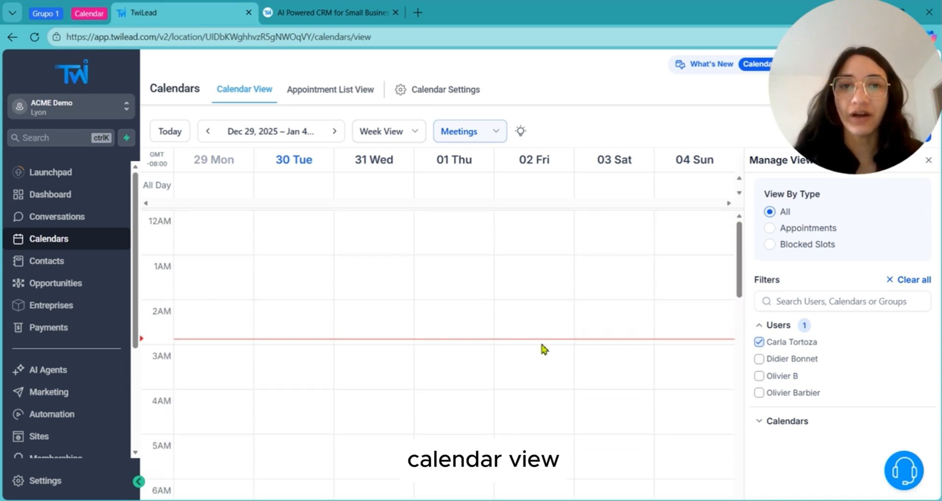
# - Filter the week calendar to show only the Realtor Calendar's bookings
pyautogui.click(785, 421)
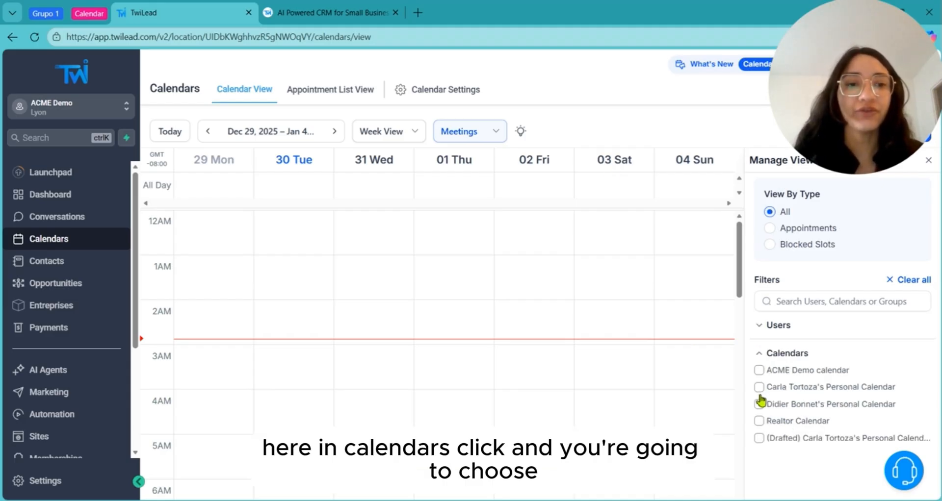
pyautogui.click(760, 420)
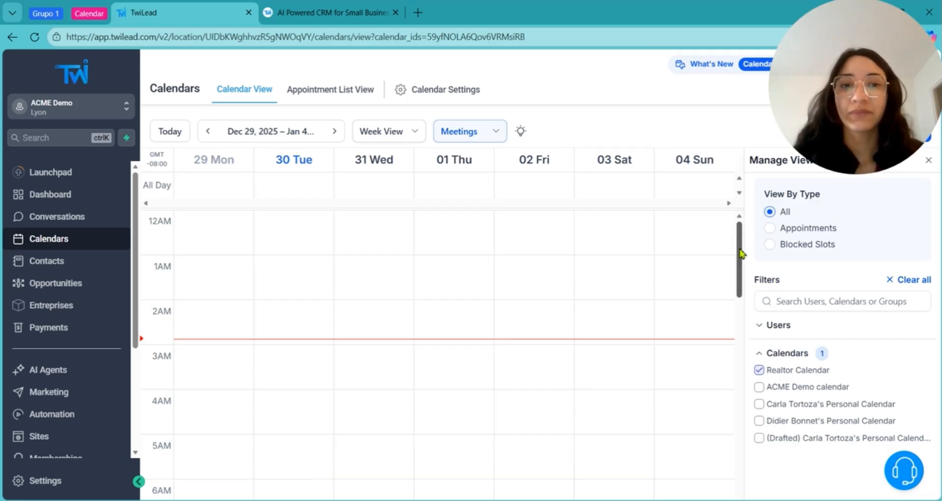
pyautogui.scroll(-5, 726, 246)
pyautogui.scroll(5, 726, 246)
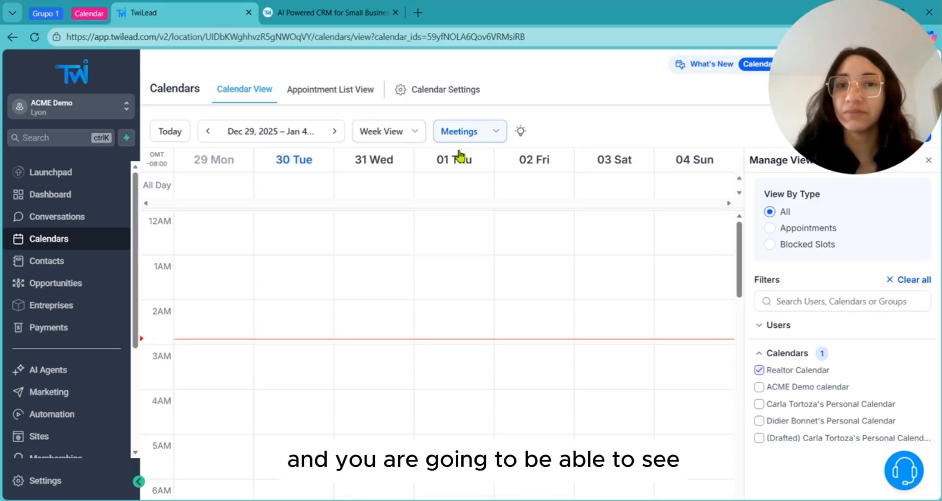
# - Check the booking date in the appointment list, then find it on Tuesday 30 December at 11 PM
pyautogui.click(335, 132)
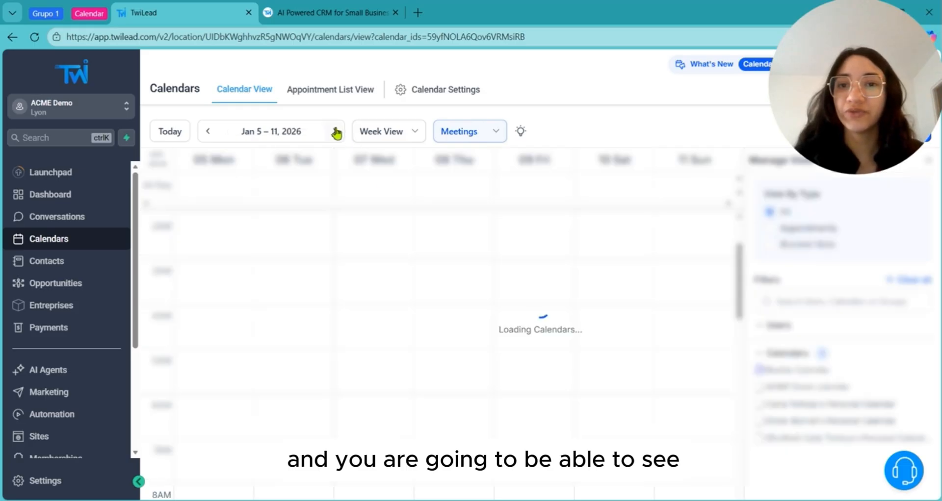
pyautogui.click(322, 95)
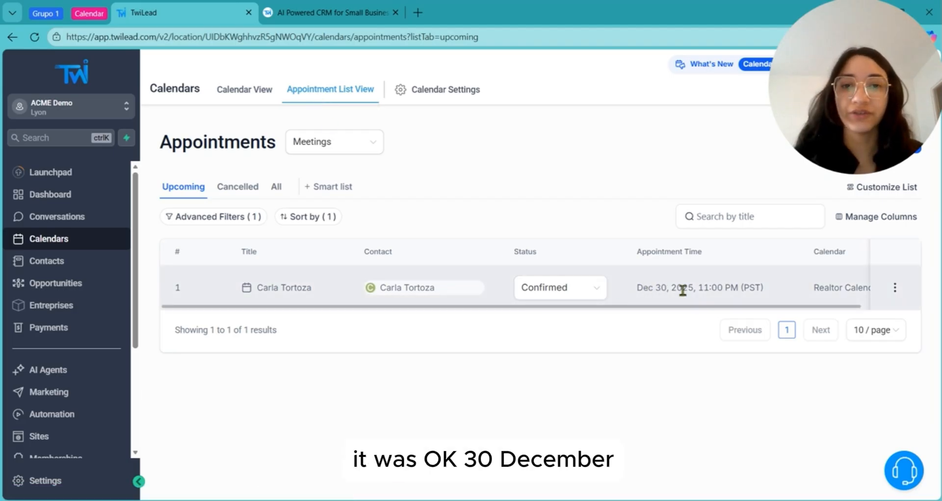
pyautogui.click(249, 89)
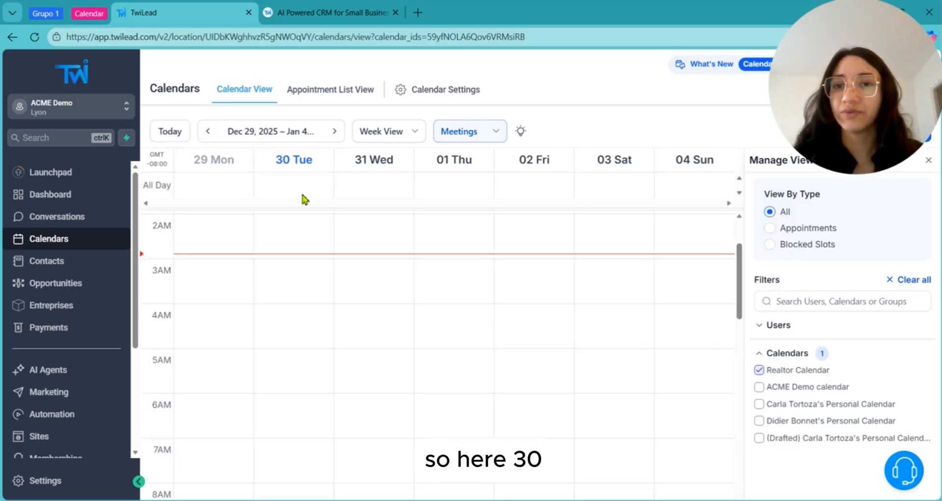
pyautogui.moveTo(737, 295); pyautogui.dragTo(690, 487)
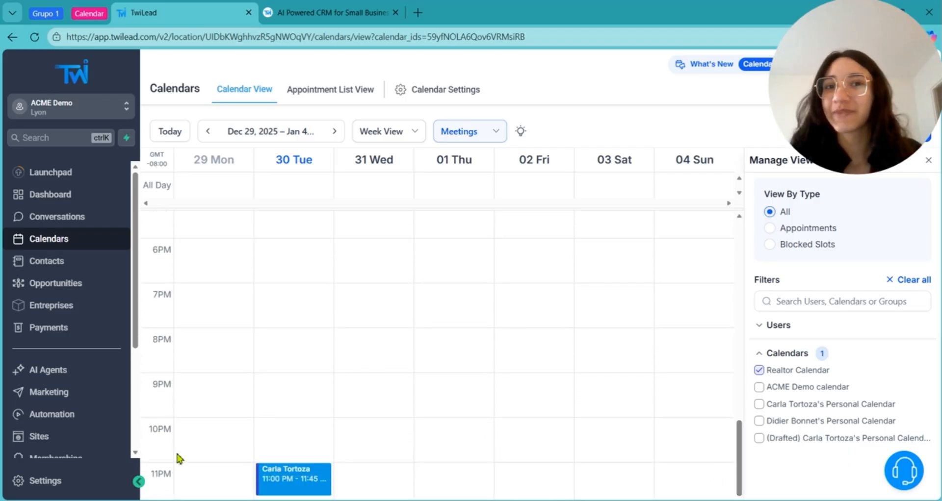
pyautogui.click(342, 102)
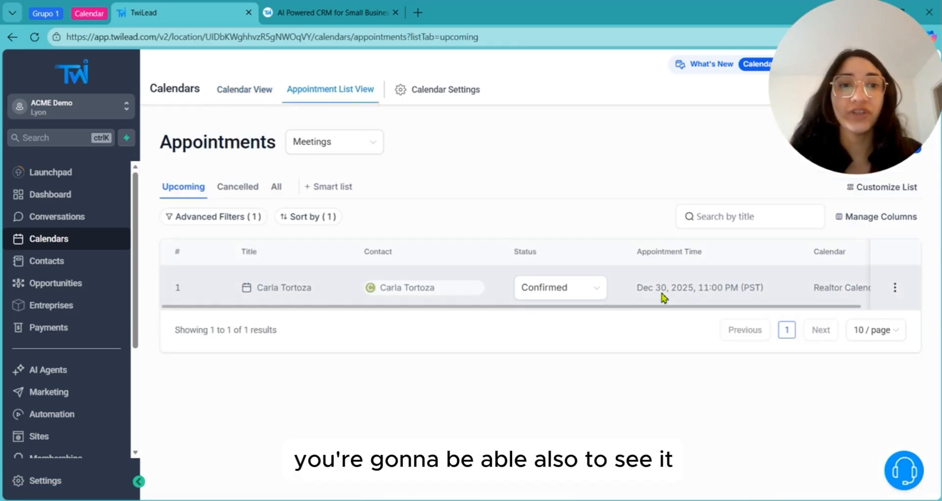
pyautogui.hscroll(3, 687, 316)
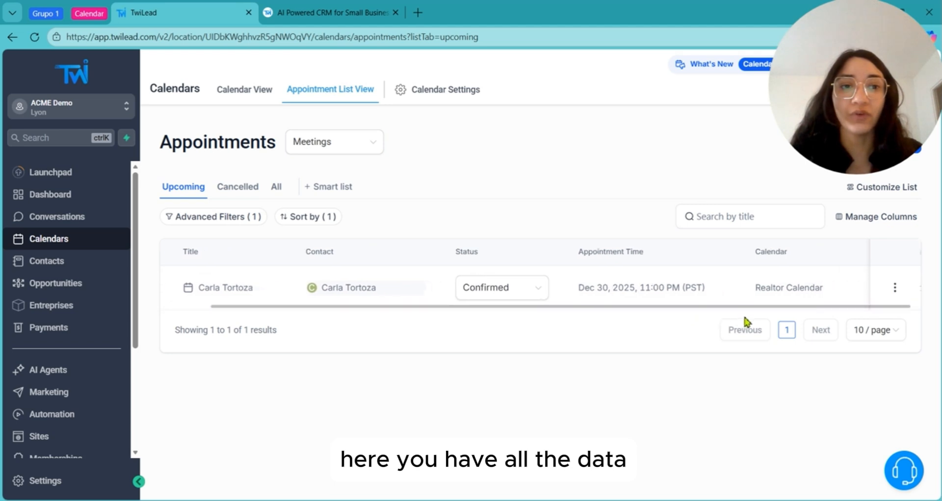
pyautogui.moveTo(734, 307); pyautogui.dragTo(343, 290)
pyautogui.click(895, 288)
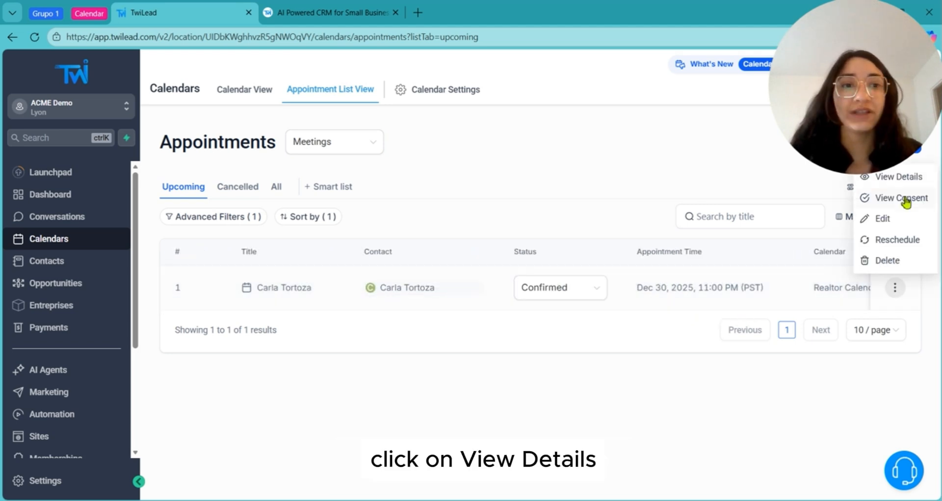
pyautogui.click(914, 184)
pyautogui.scroll(-2, 777, 326)
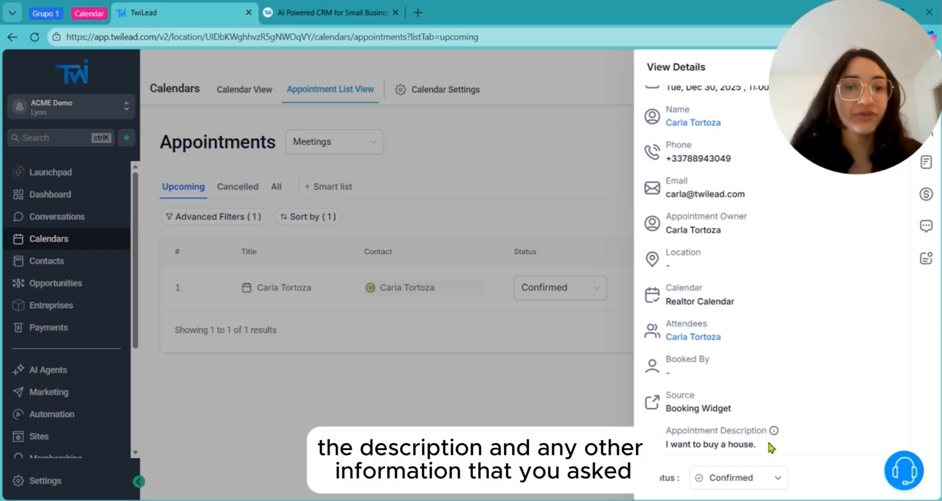
pyautogui.scroll(2, 709, 412)
pyautogui.scroll(-2, 723, 383)
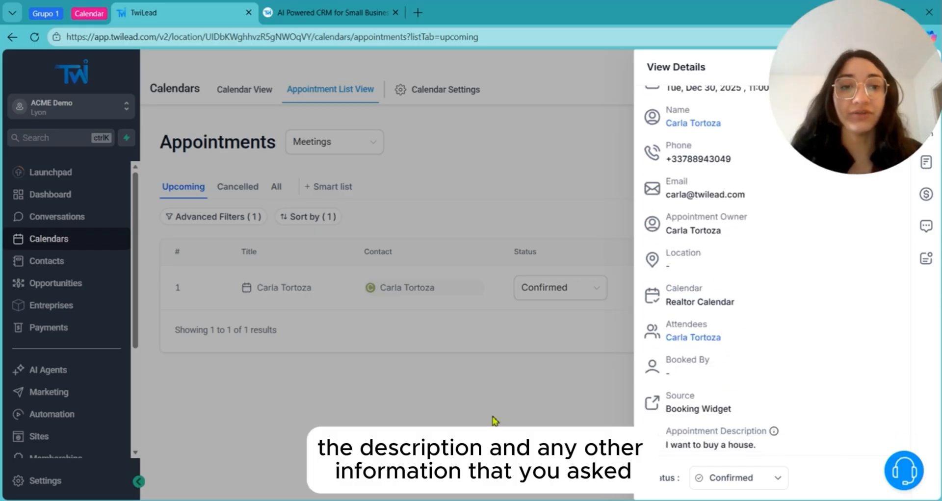
pyautogui.click(499, 421)
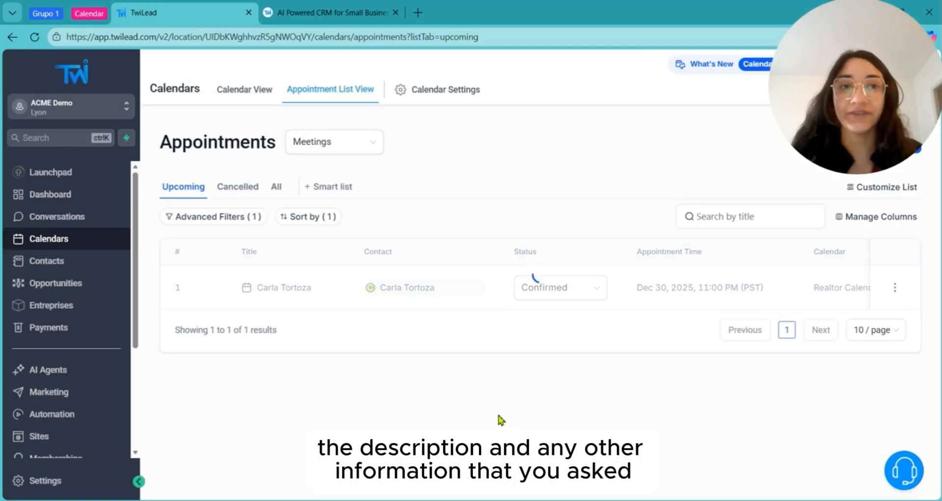
# - Drag the Tuesday 11 PM booking to Friday 2 January 2026 at 9 AM and verify it in the appointment list
pyautogui.click(231, 94)
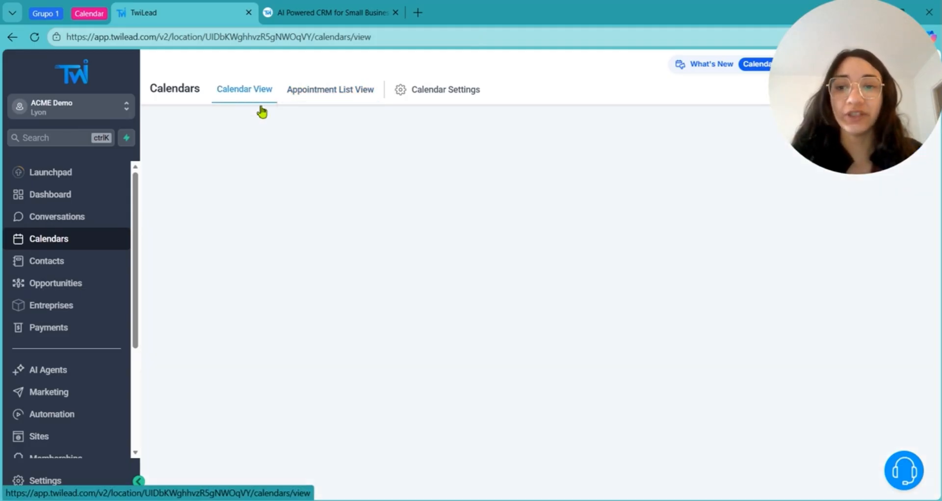
pyautogui.scroll(-10, 368, 286)
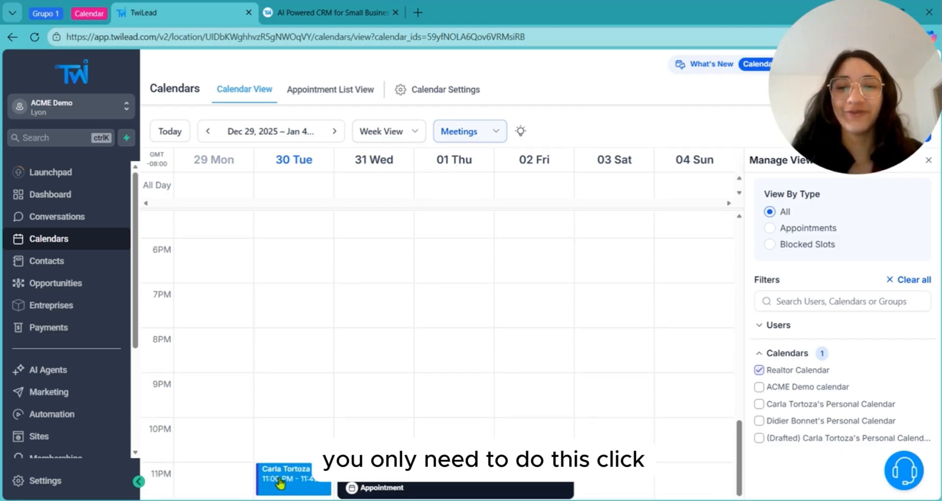
pyautogui.moveTo(280, 483); pyautogui.dragTo(542, 418)
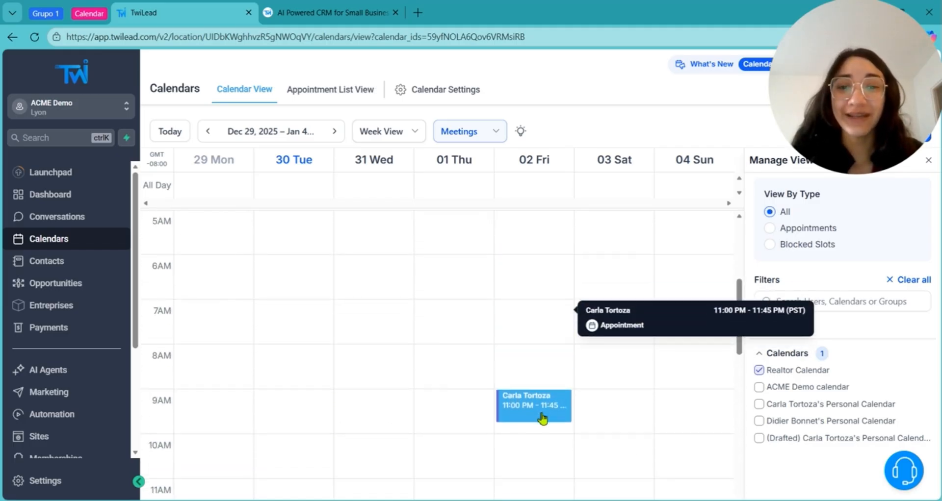
pyautogui.moveTo(542, 418); pyautogui.dragTo(543, 409)
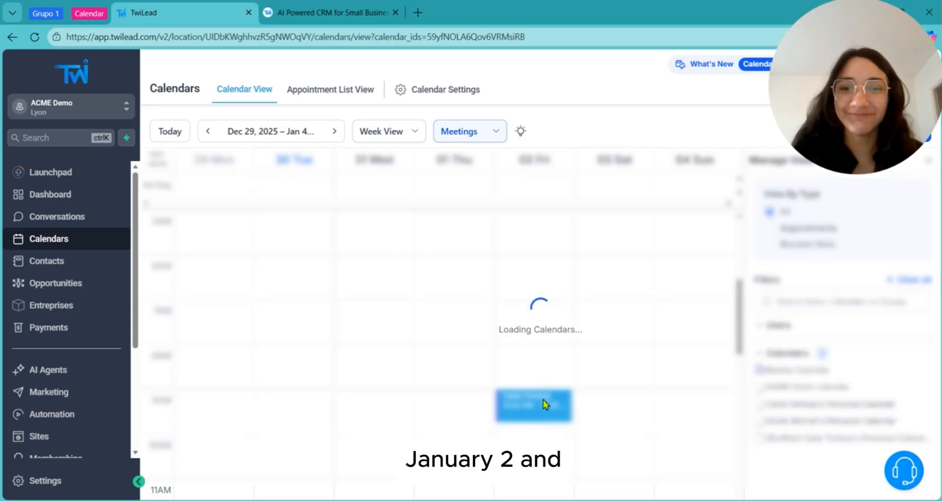
pyautogui.click(332, 105)
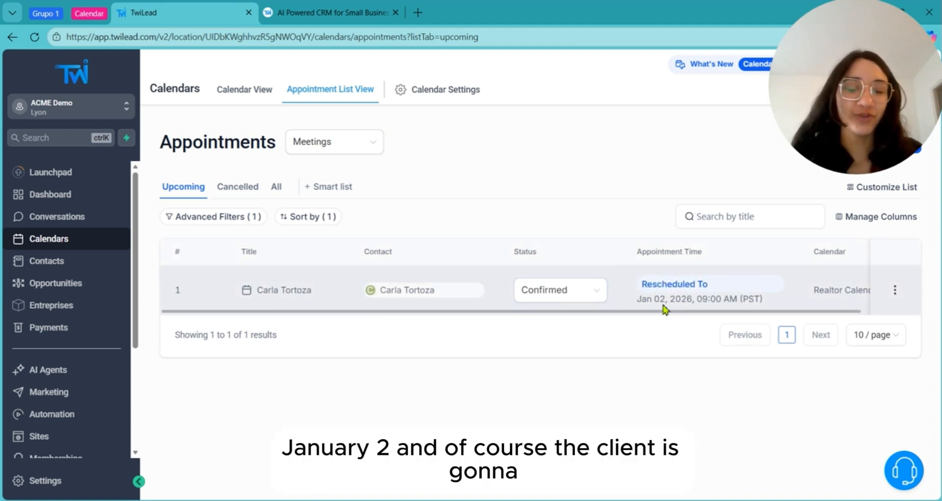
pyautogui.click(901, 289)
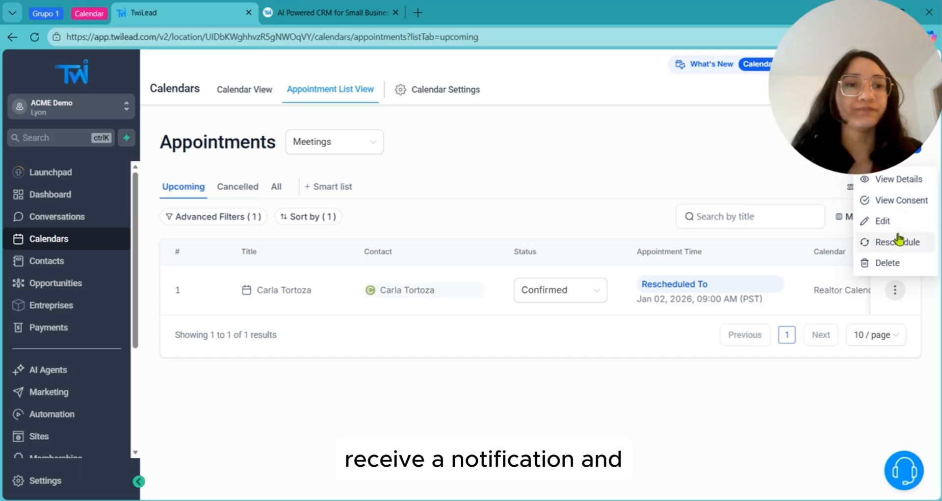
pyautogui.click(613, 382)
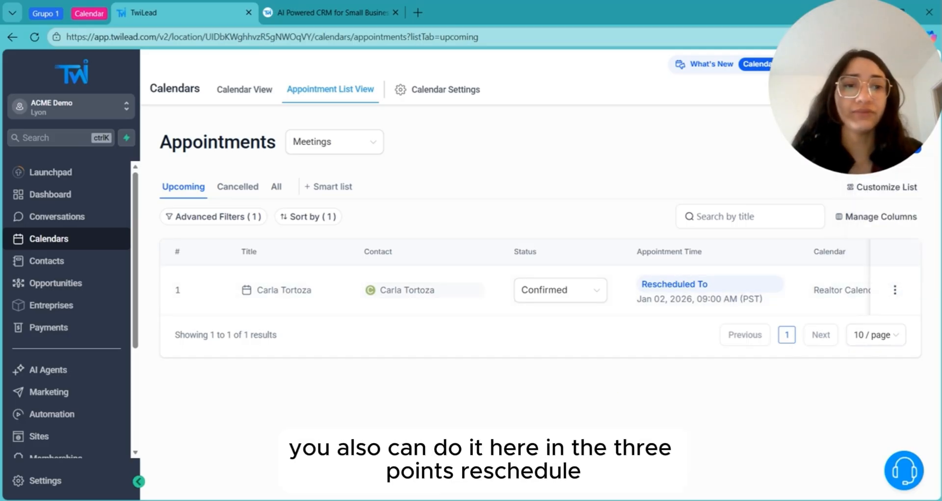
pyautogui.click(896, 291)
pyautogui.click(889, 243)
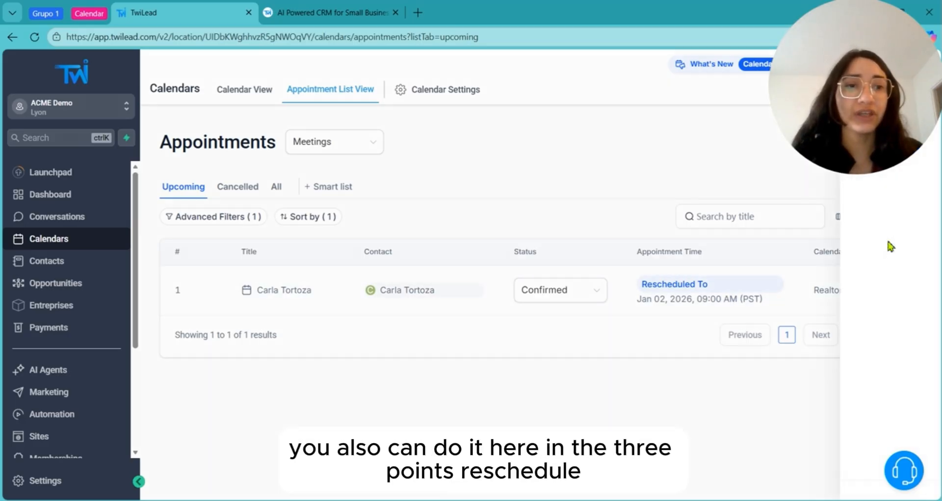
pyautogui.scroll(-3, 684, 137)
pyautogui.scroll(-4, 716, 213)
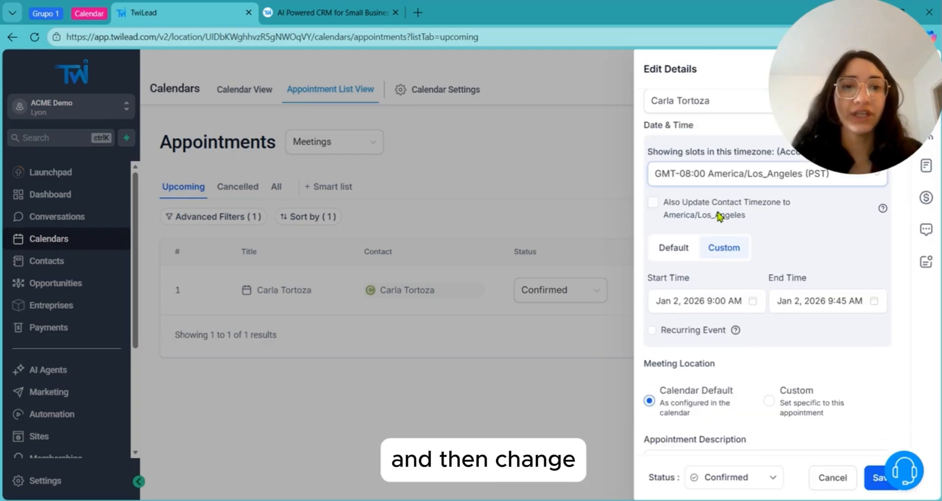
pyautogui.click(706, 206)
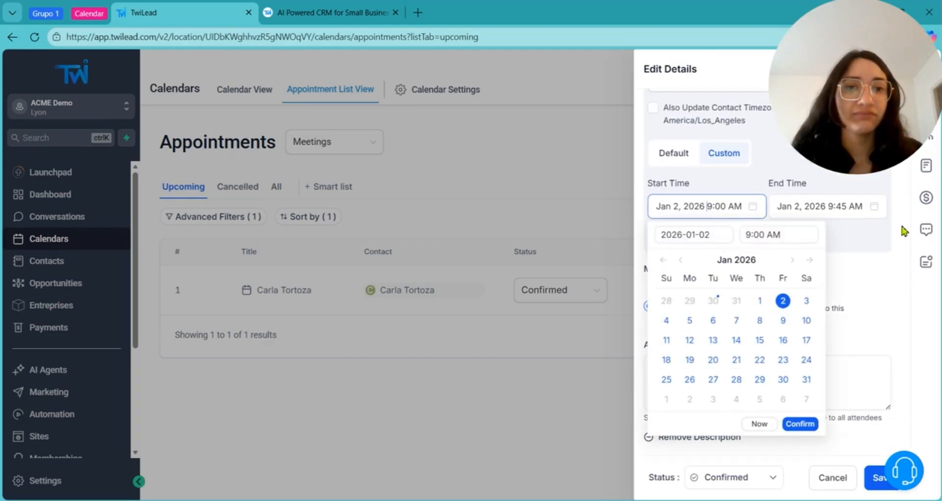
pyautogui.click(829, 206)
pyautogui.click(728, 262)
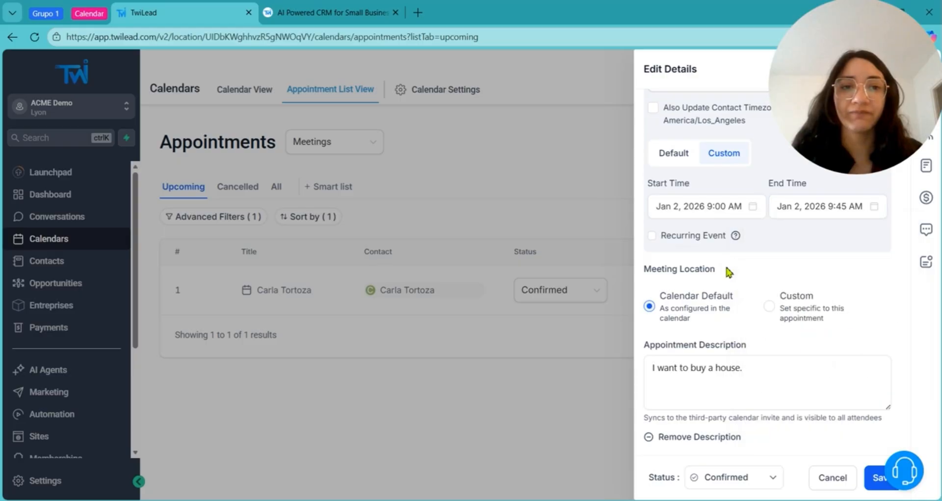
pyautogui.click(545, 440)
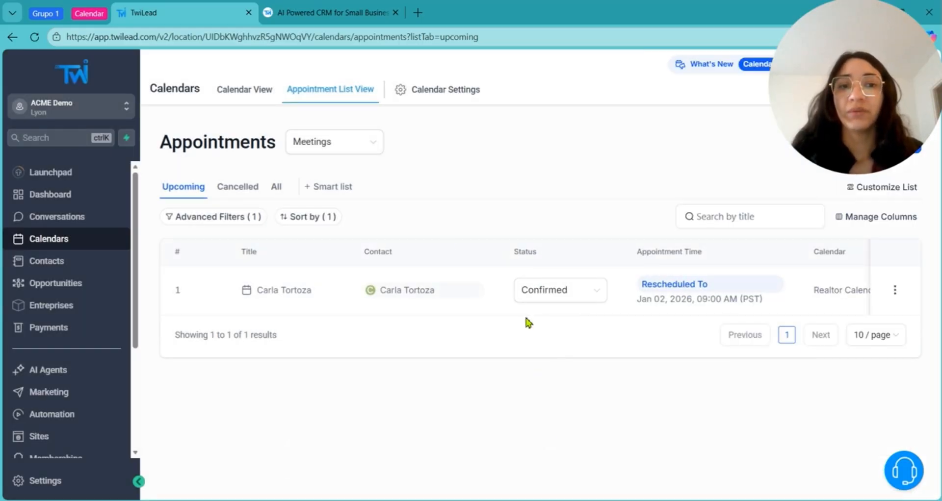
# - Show the Realtor Calendar week of Dec 29, 2025 – Jan 4 again, scrolled back up
pyautogui.click(240, 92)
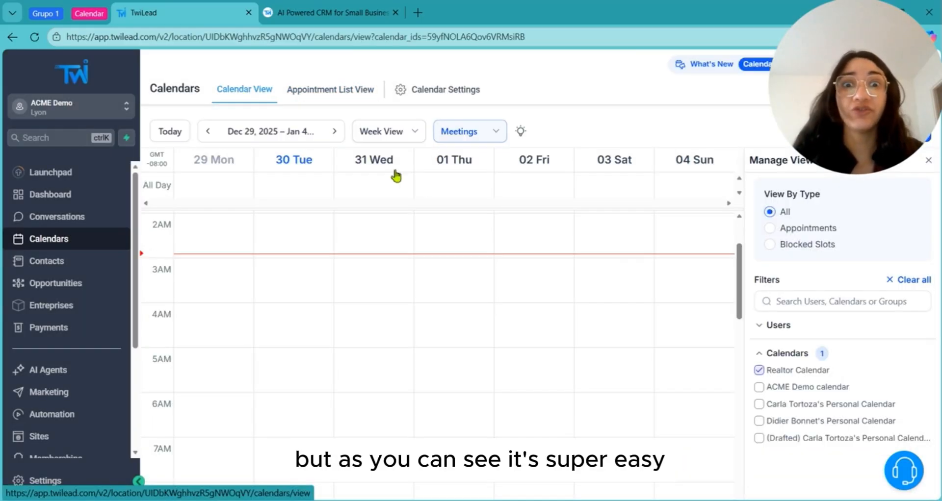
pyautogui.scroll(2, 738, 282)
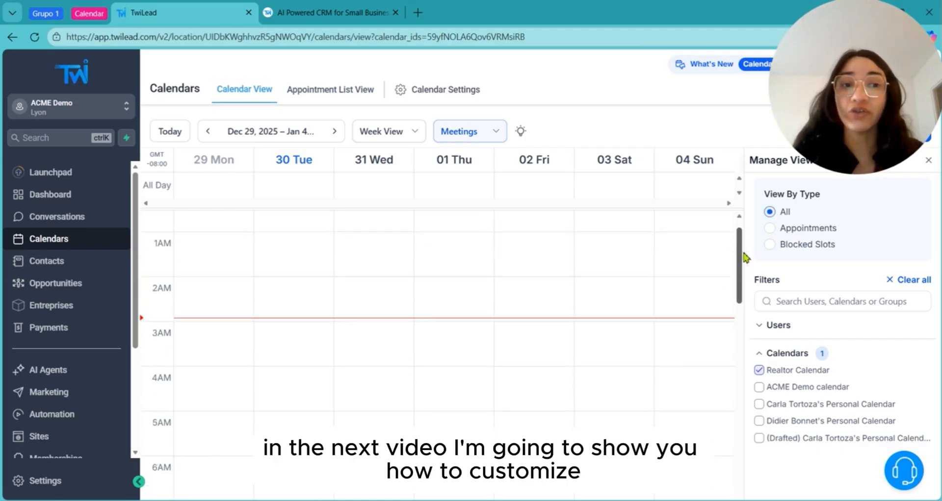